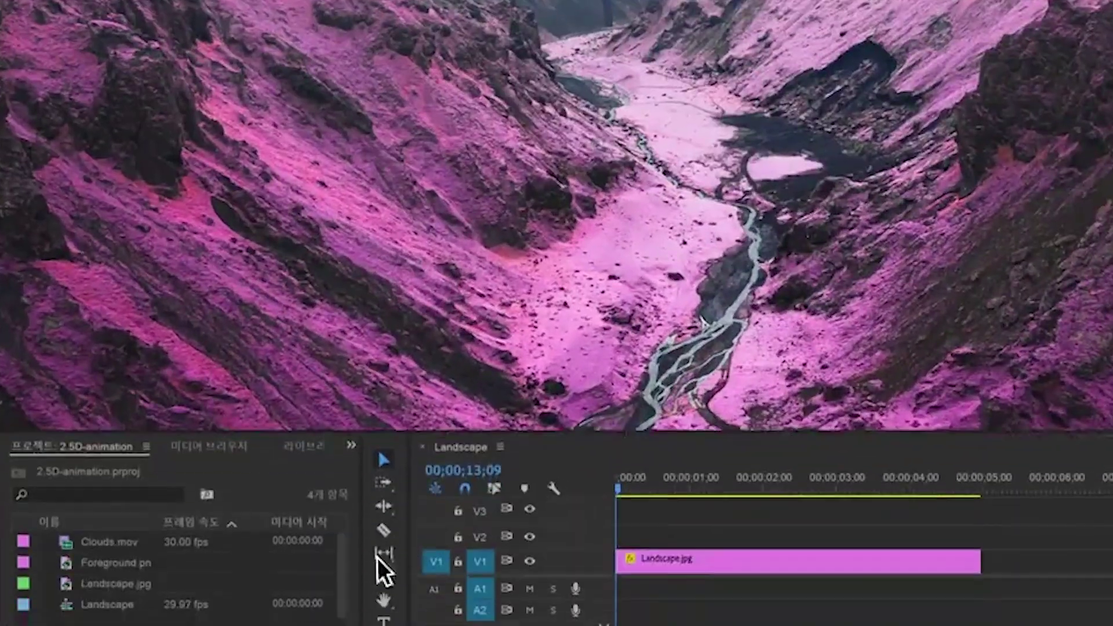
Place Foreground.png on V3, lower it, and start keyframing its Scale
left_click(181, 545)
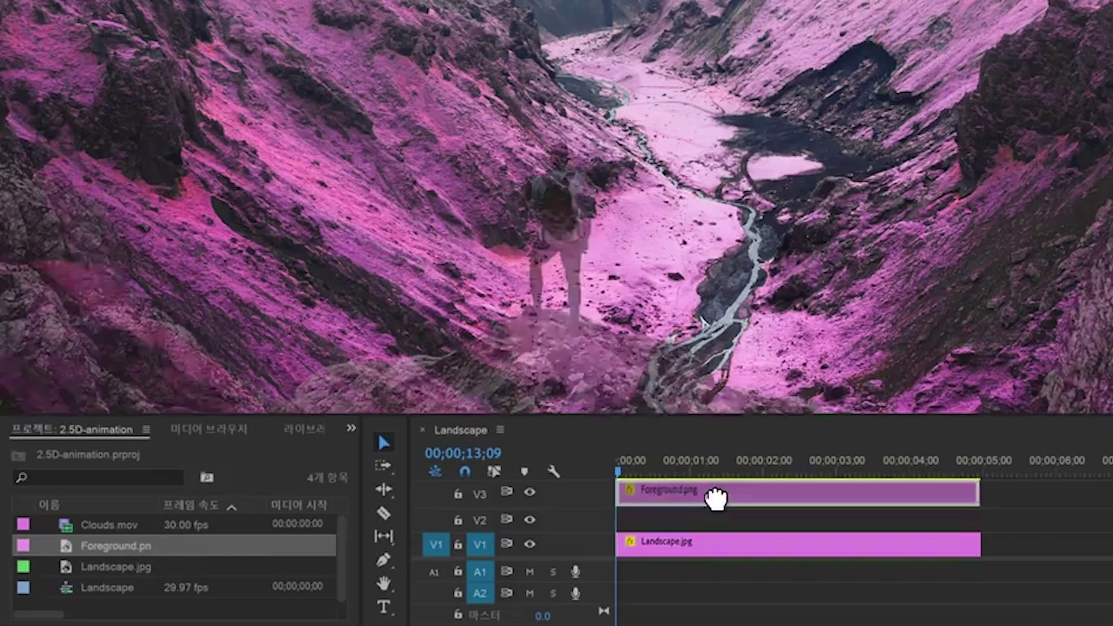
left_click_drag(181, 545, 718, 496)
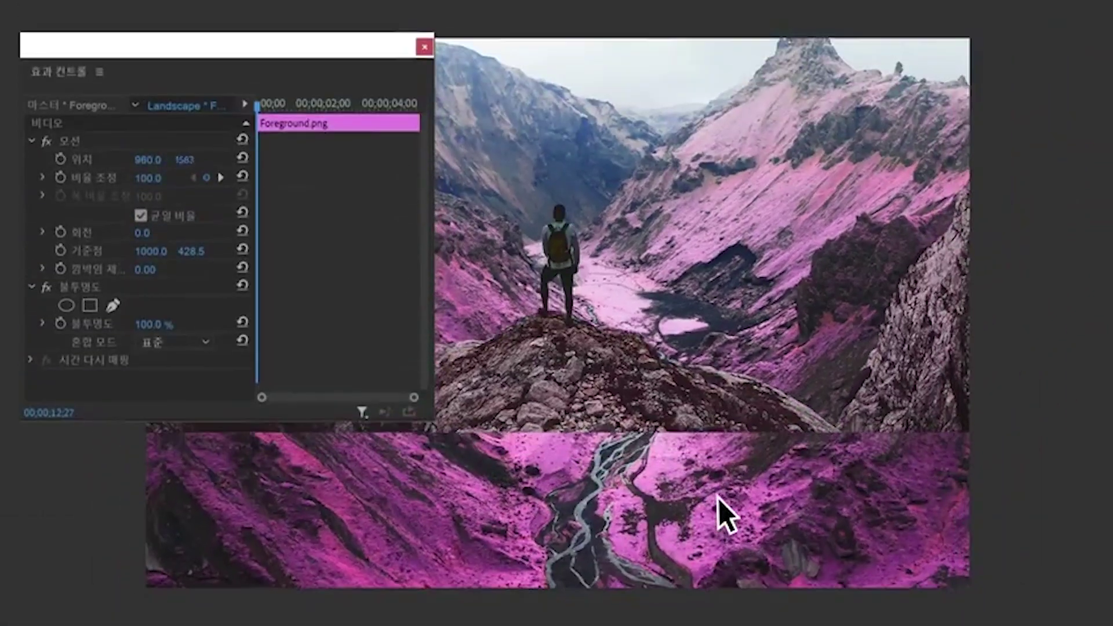
left_click_drag(185, 160, 212, 159)
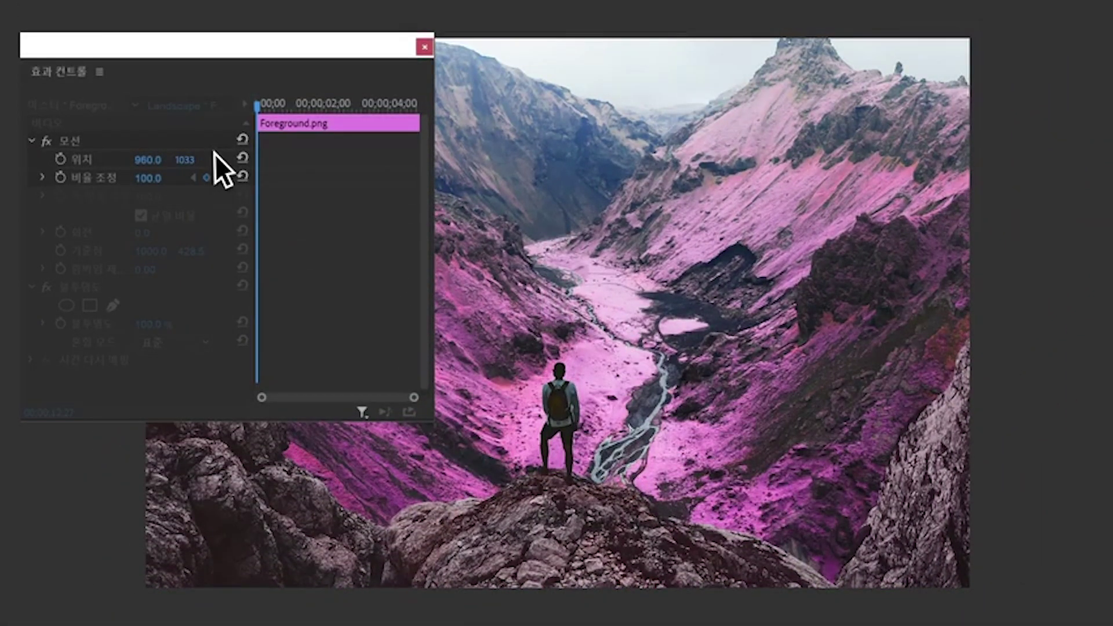
left_click(60, 177)
left_click_drag(257, 104, 420, 109)
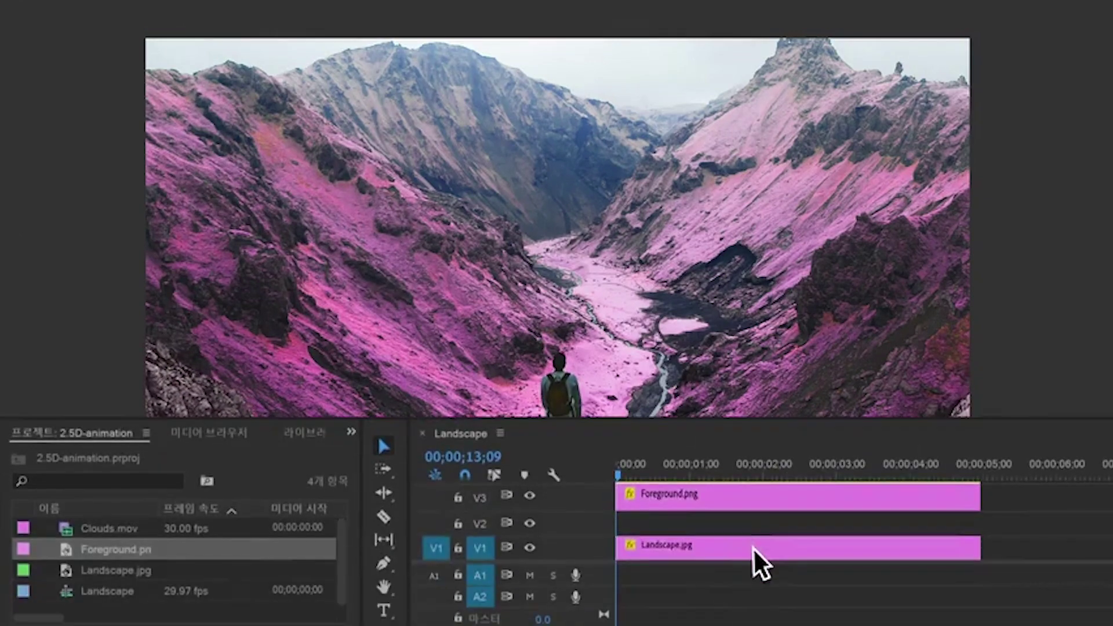
Keyframe Landscape.jpg's Scale down to 93 at the clip end, and add Clouds.mov to the sequence
left_click(753, 547)
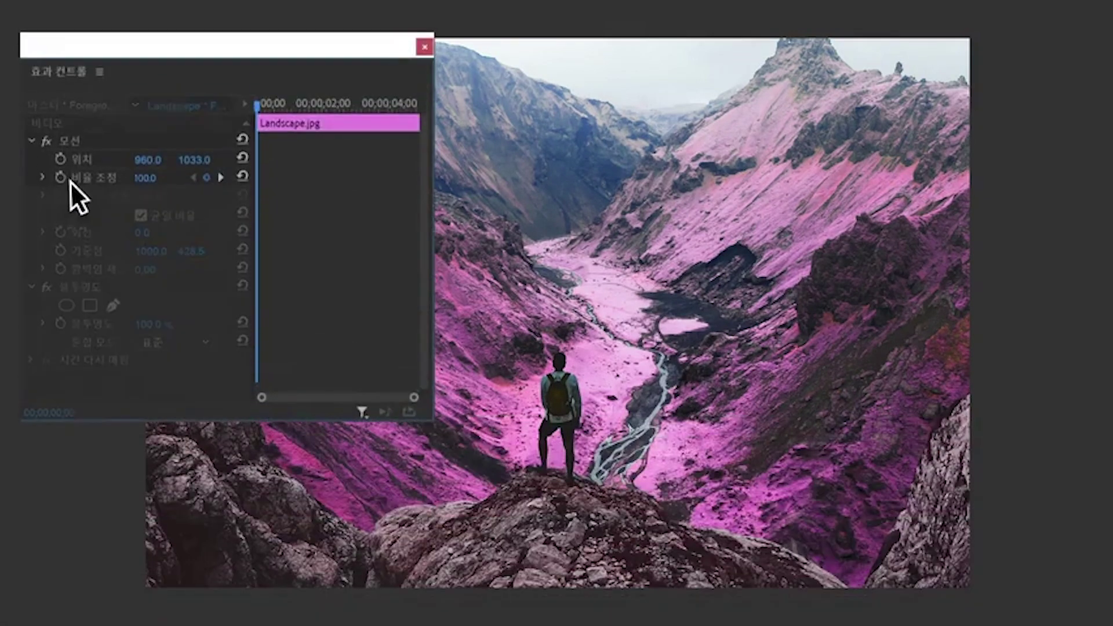
left_click(64, 182)
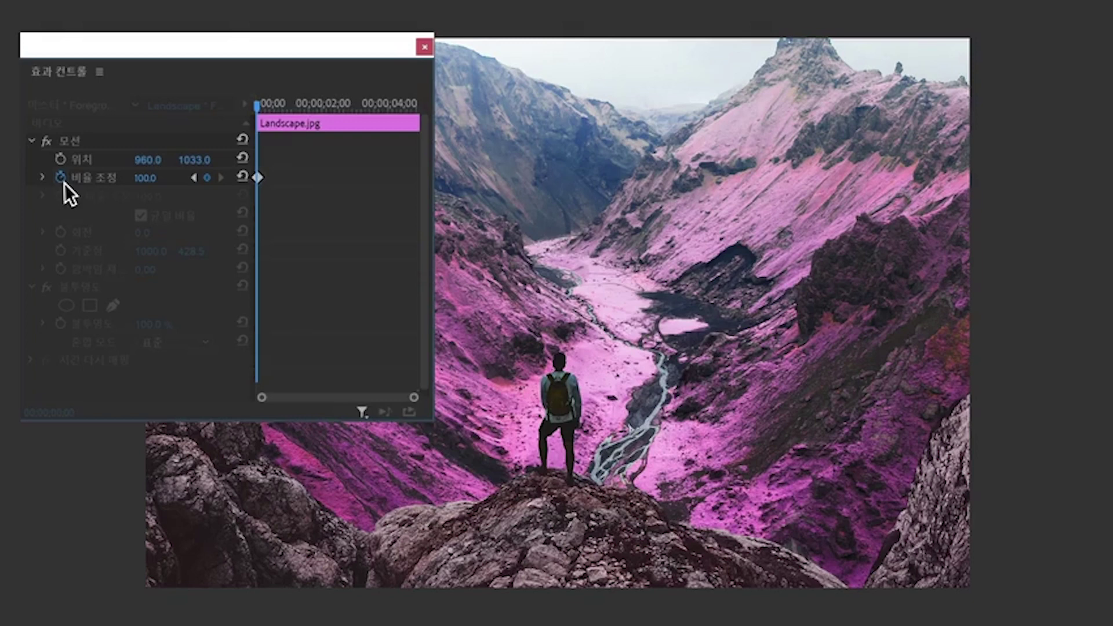
left_click_drag(392, 107, 419, 107)
left_click_drag(177, 177, 165, 177)
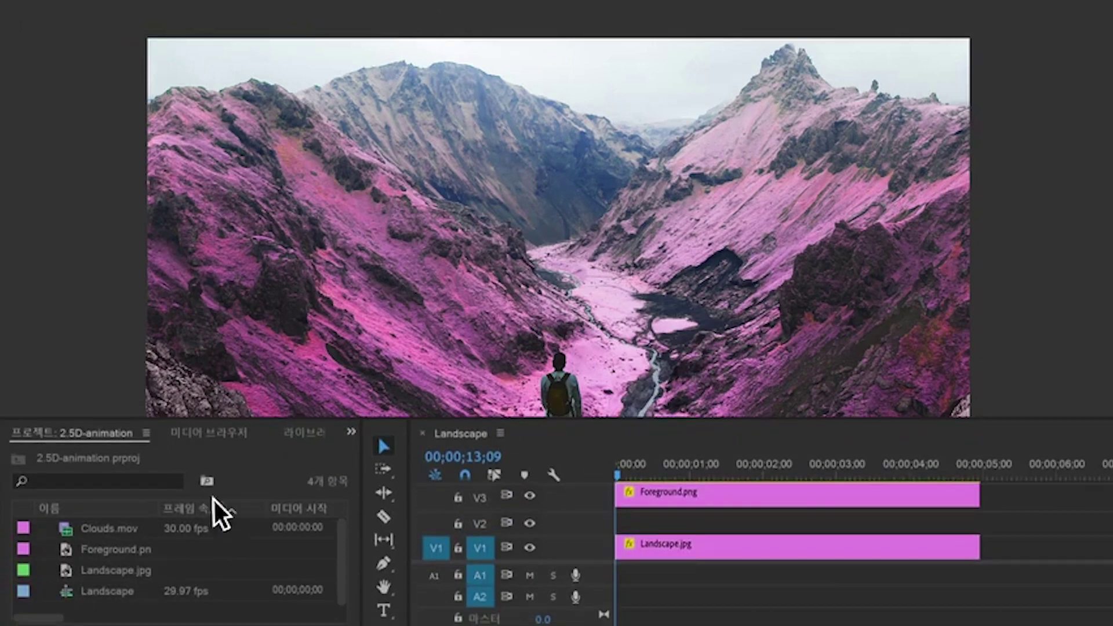
left_click_drag(157, 527, 743, 524)
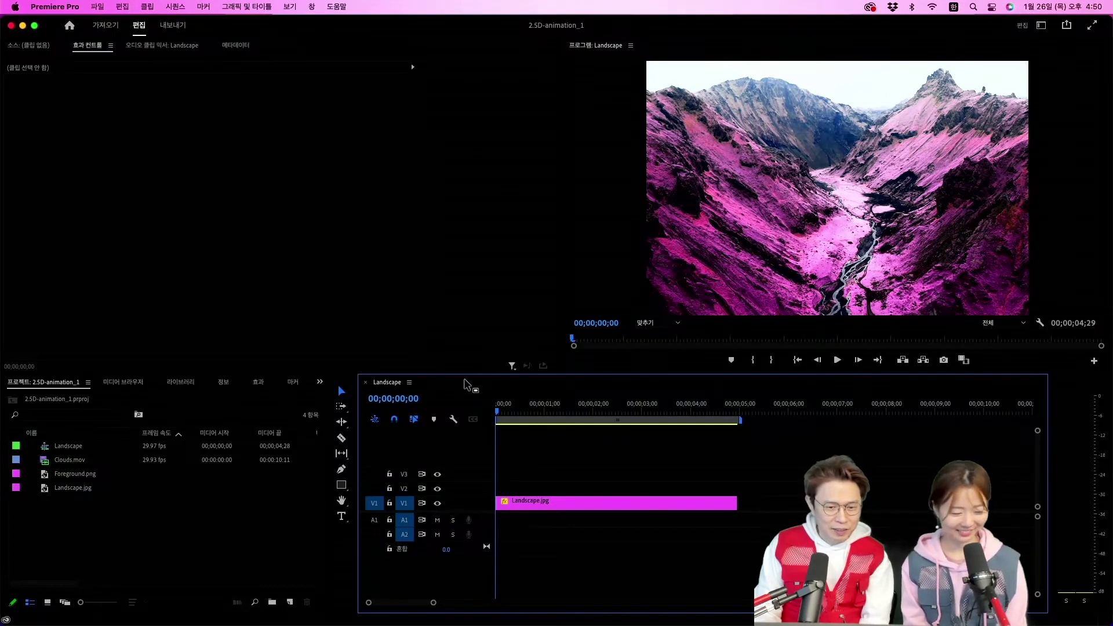
left_click_drag(498, 416, 101, 434)
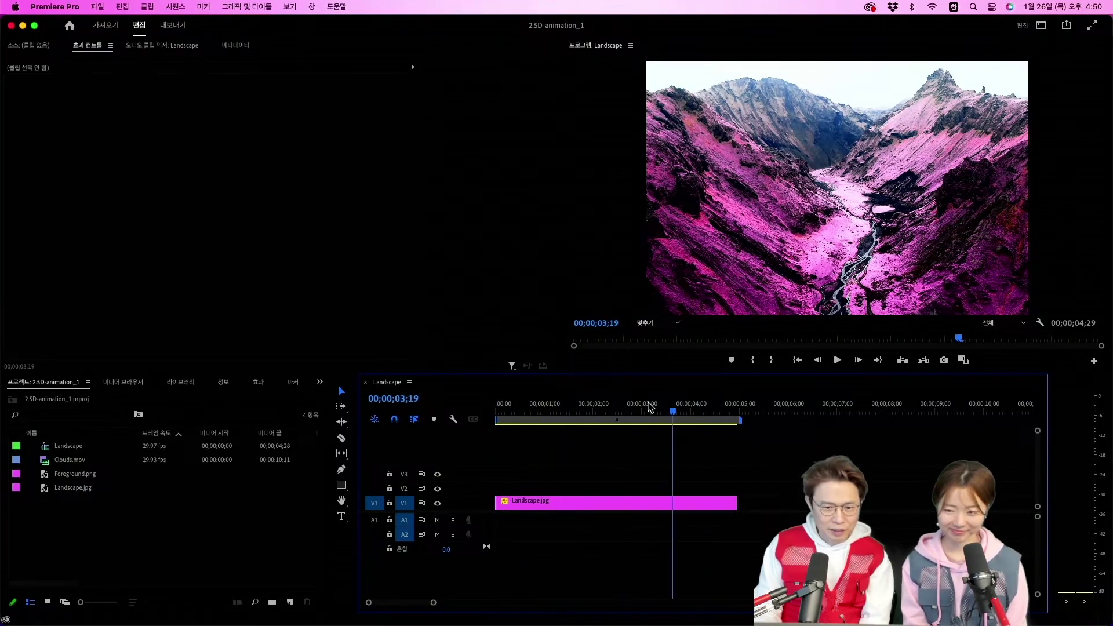
Open Foreground.png in the Source monitor and skim through it
double_click(50, 480)
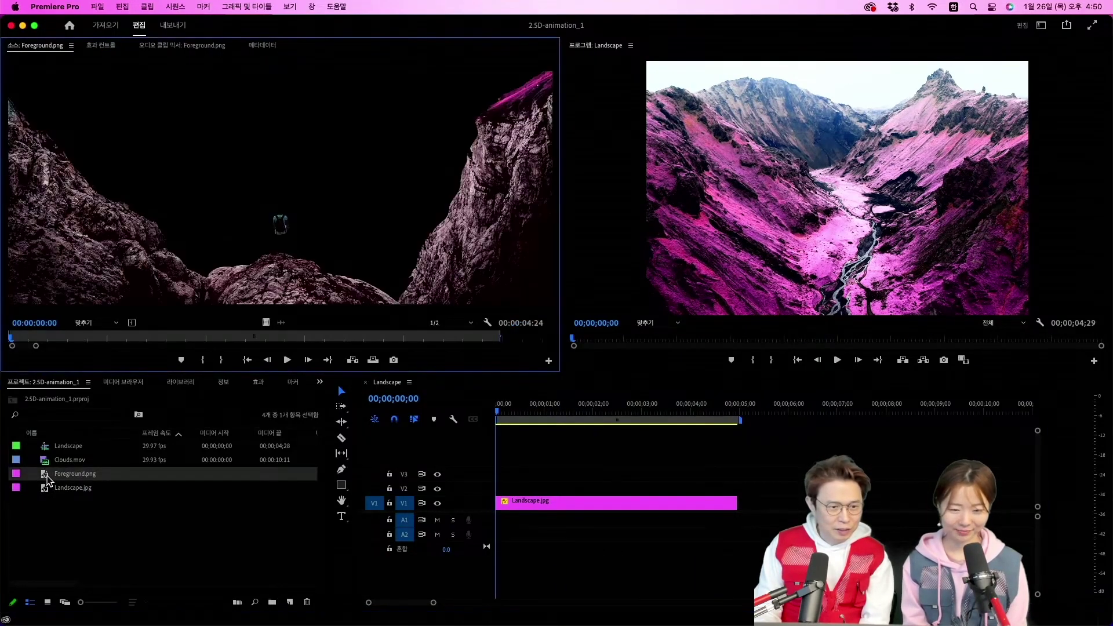
left_click_drag(19, 338, 29, 338)
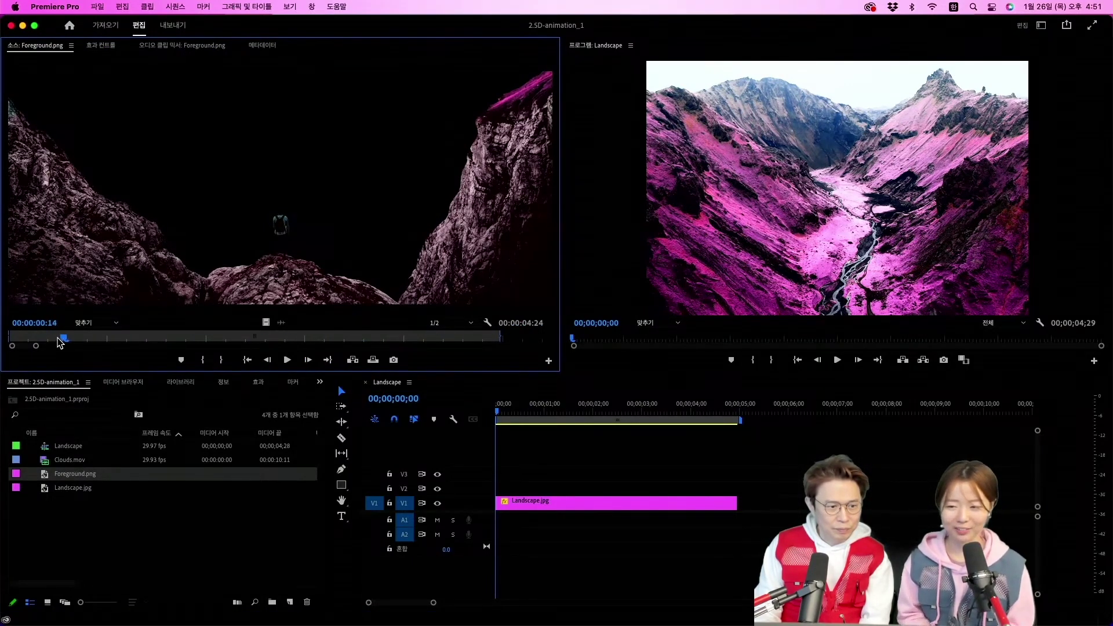
left_click_drag(60, 342, 3, 333)
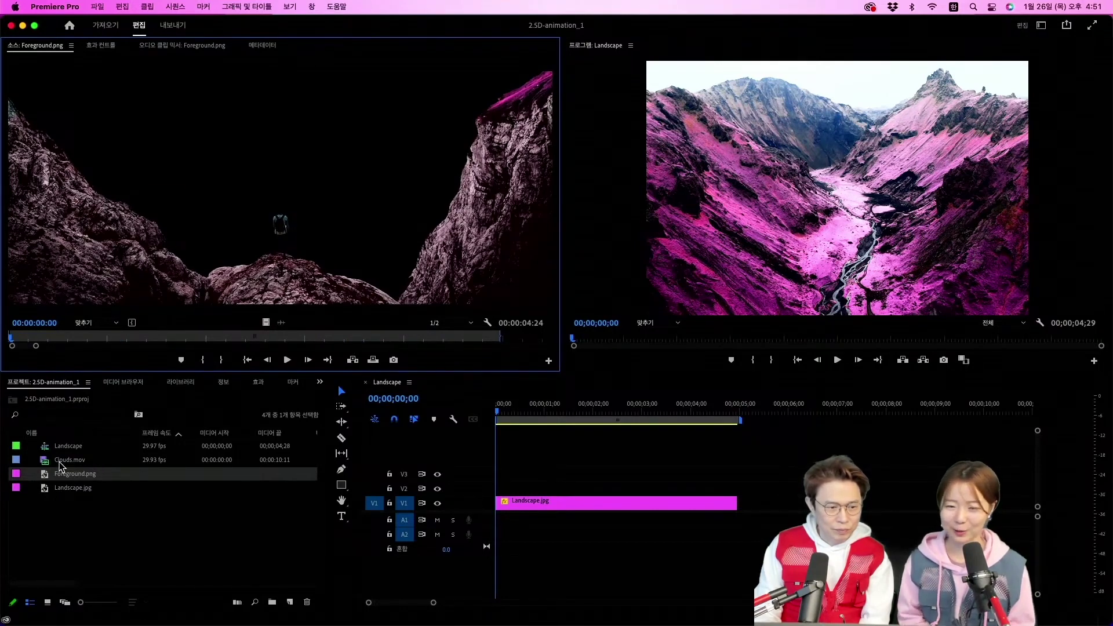
Play Clouds.mov in the Source monitor, then drag Foreground.png toward the sequence
double_click(61, 460)
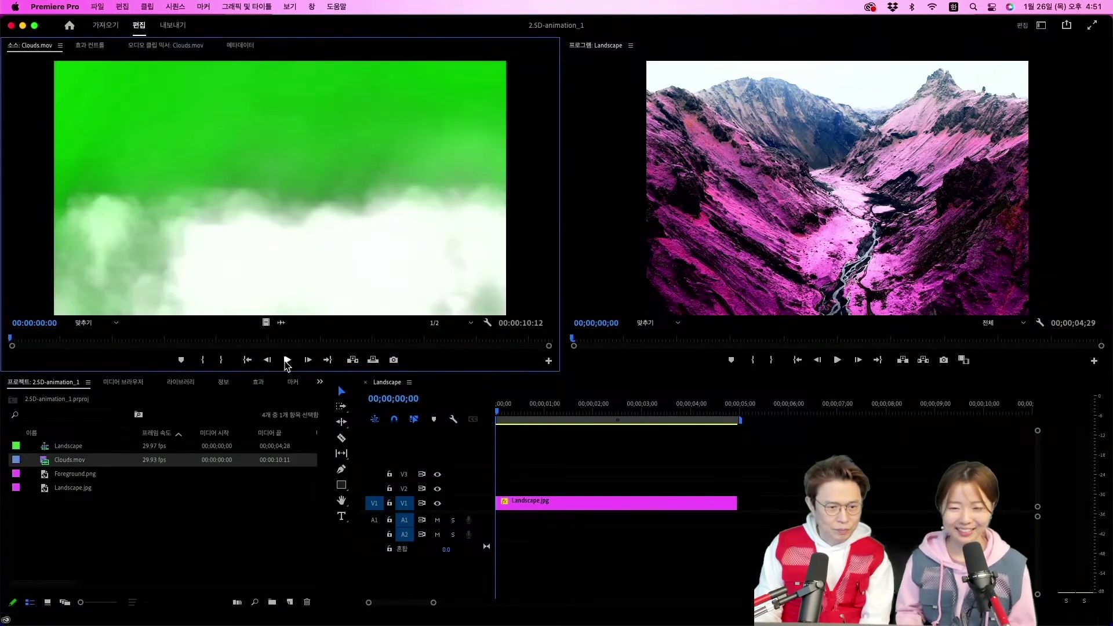
left_click(287, 360)
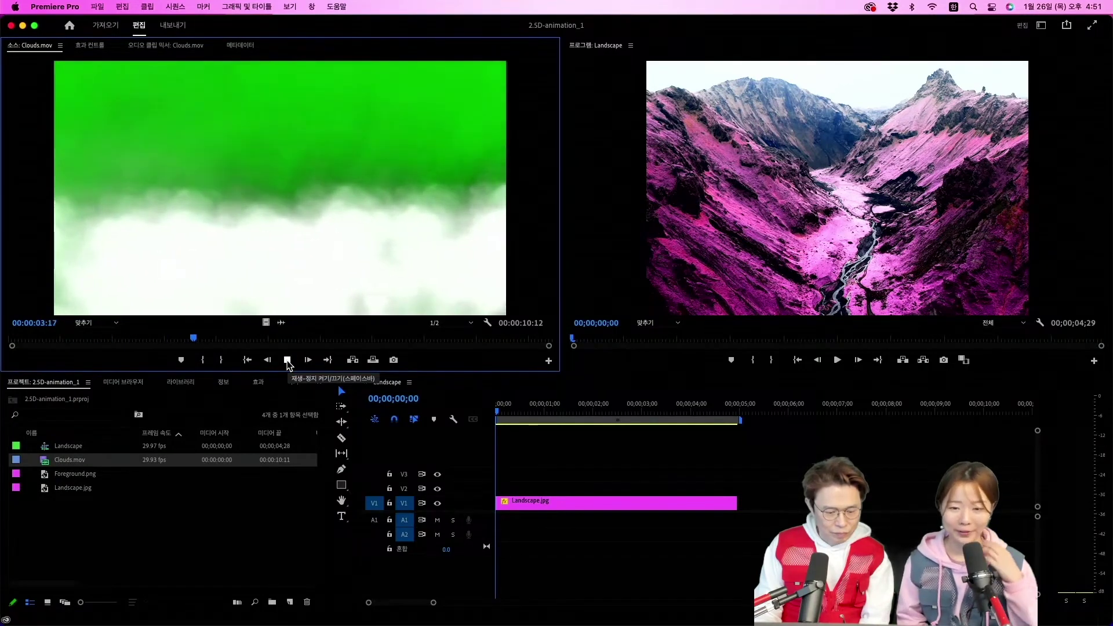
left_click(287, 360)
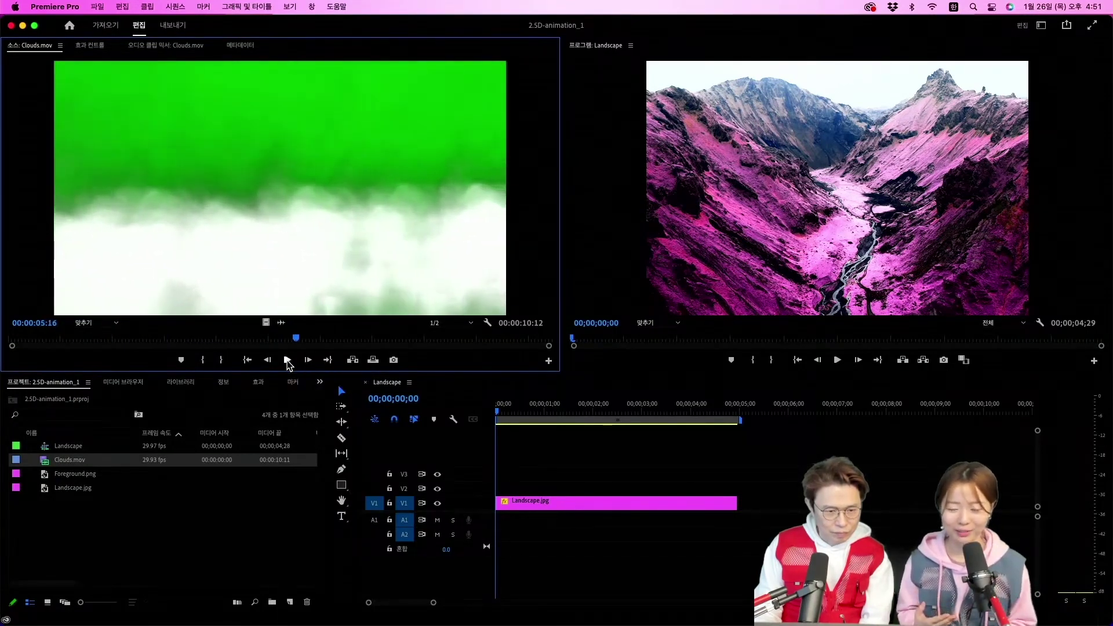
left_click_drag(297, 343, 10, 343)
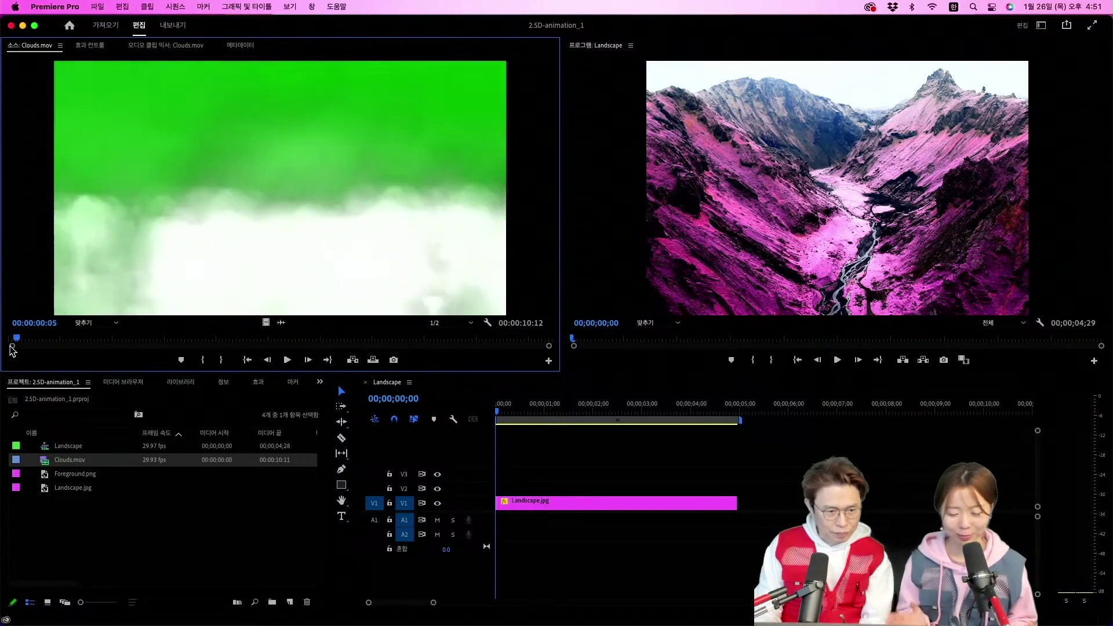
left_click(81, 526)
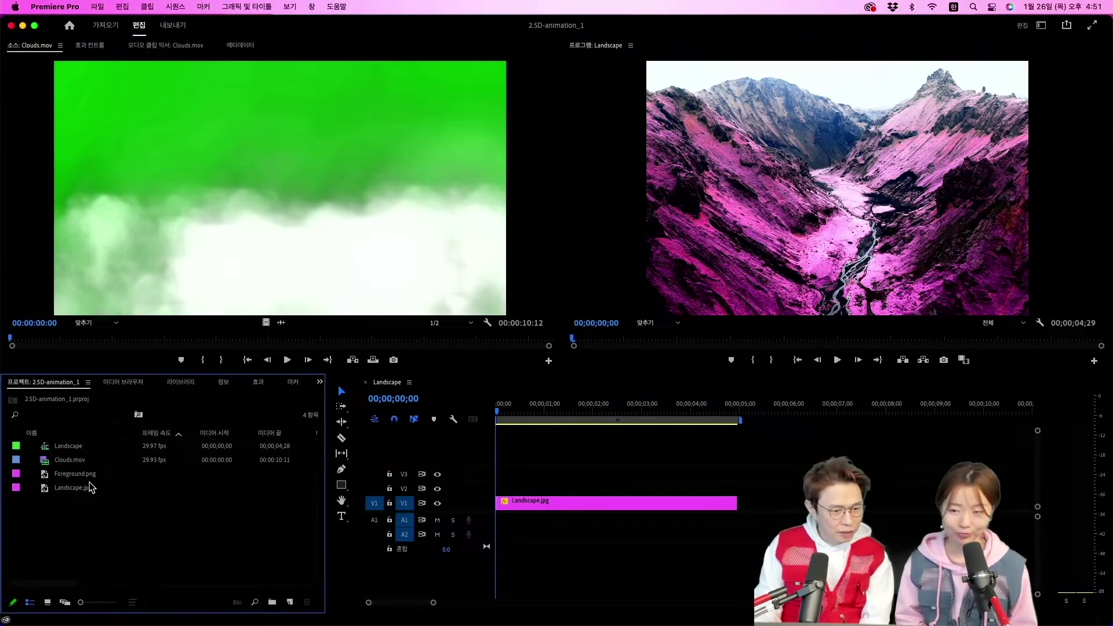
left_click_drag(60, 482, 485, 470)
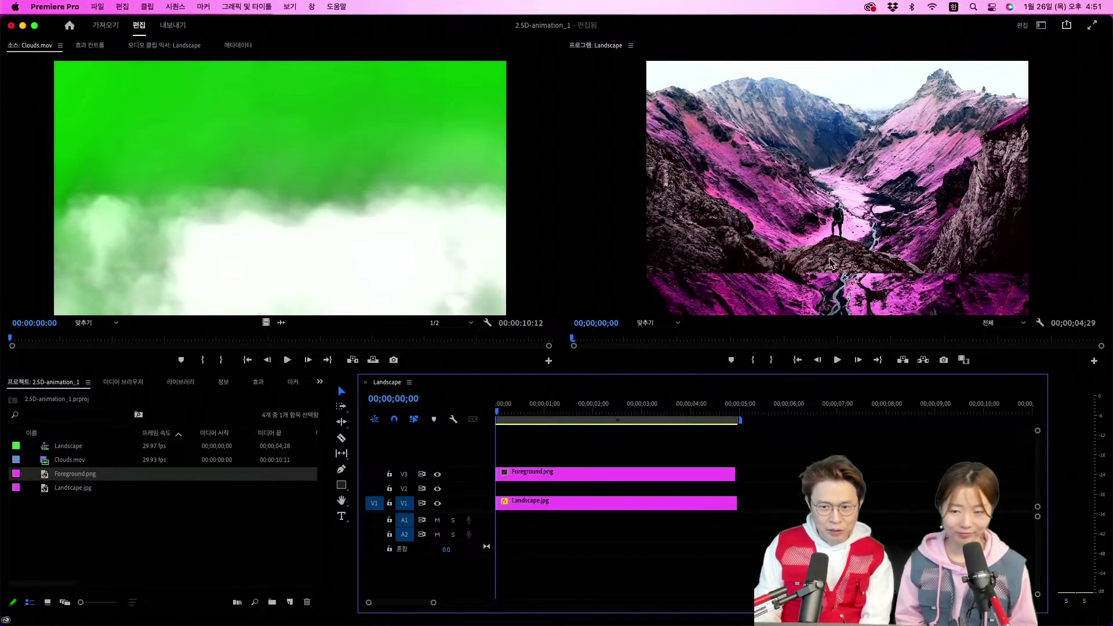
Set Foreground.png's Position Y to 926.5 and Scale to 111 in Effect Controls
left_click(595, 476)
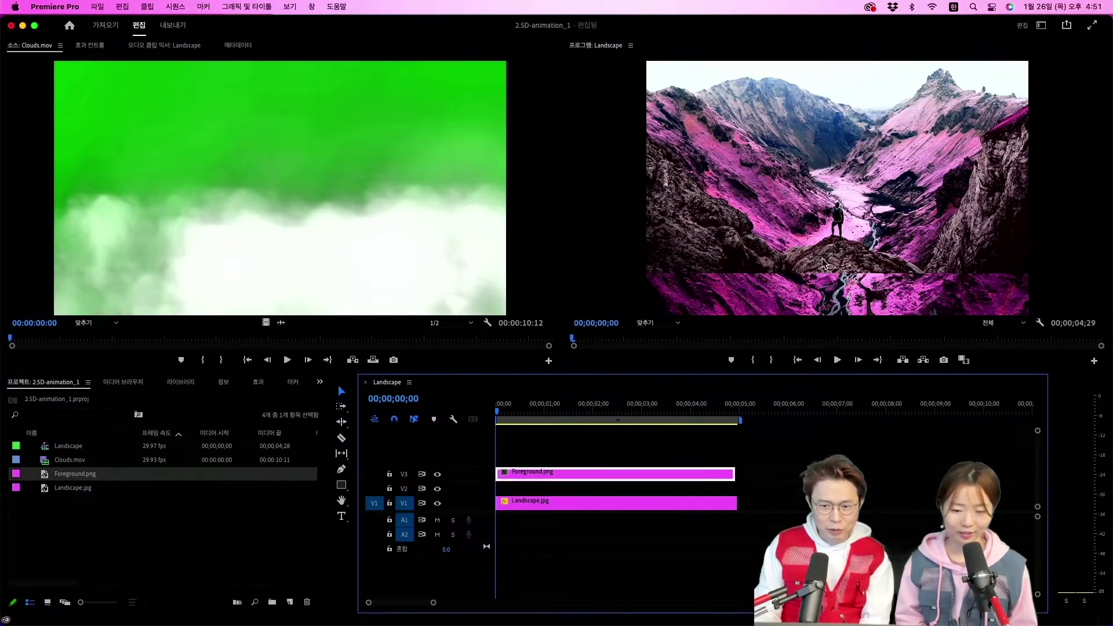
left_click(833, 255)
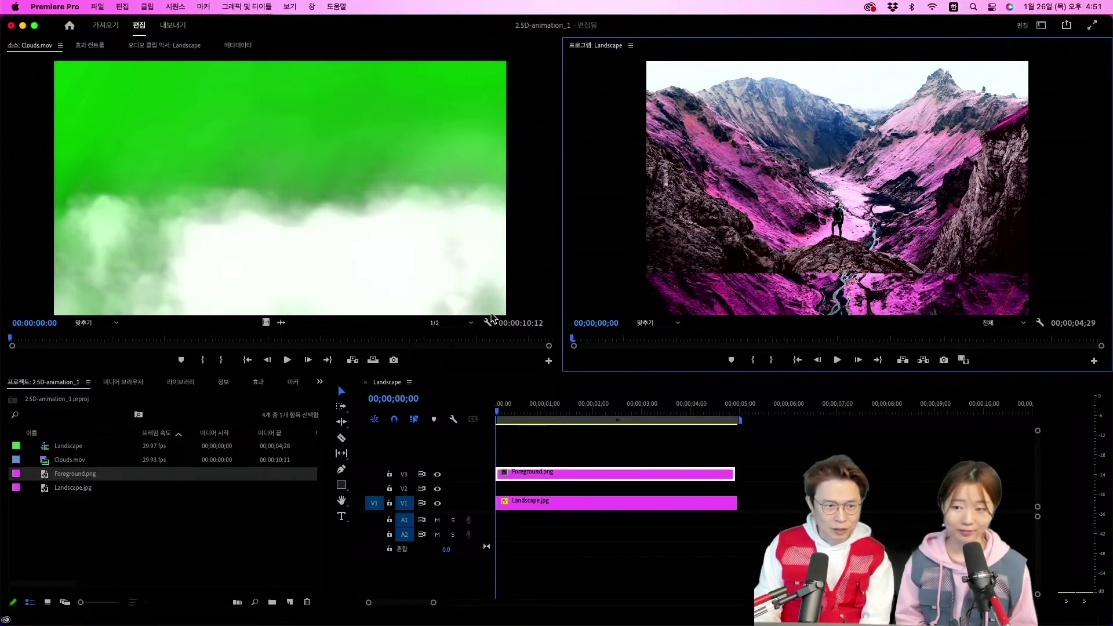
left_click(87, 46)
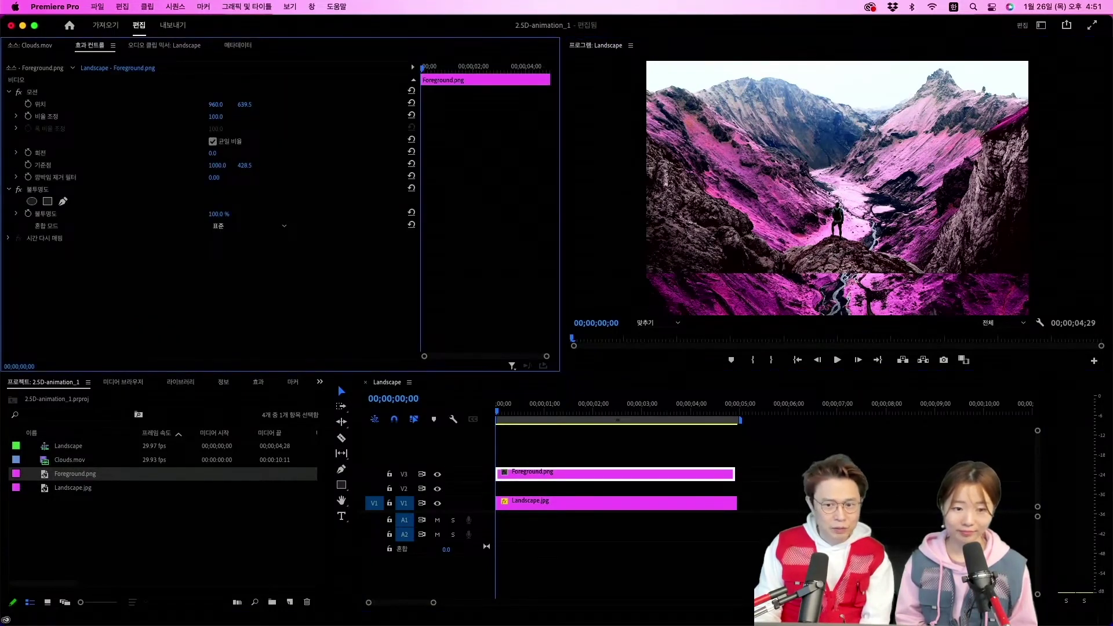
mouse_move(245, 104)
left_mouse_down()
mouse_move(301, 104)
mouse_move(179, 110)
left_mouse_up()
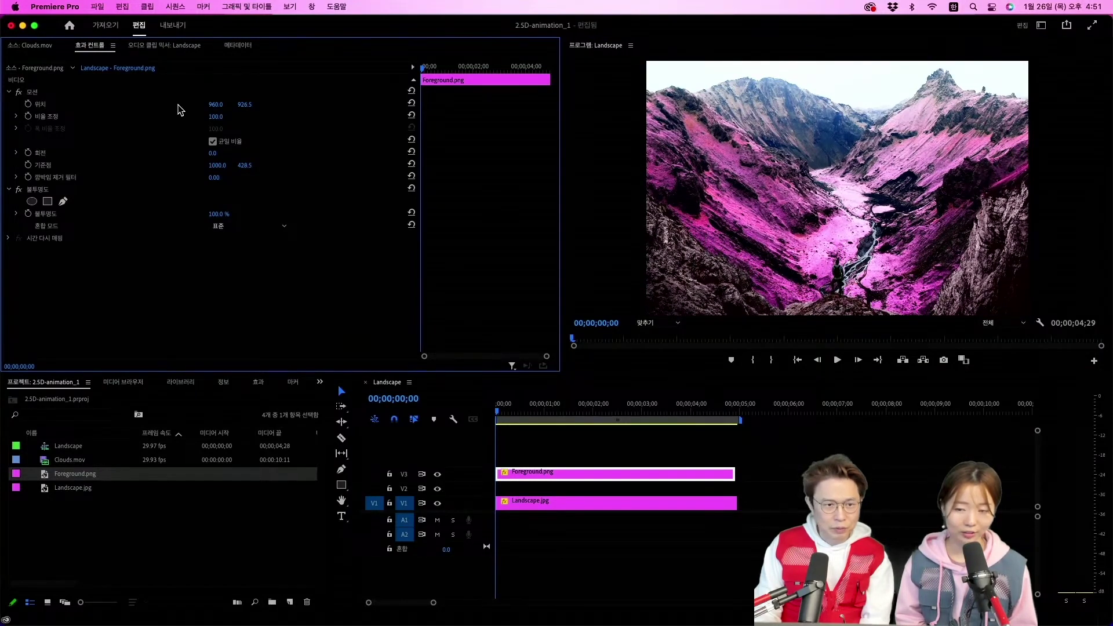
left_click_drag(215, 117, 235, 117)
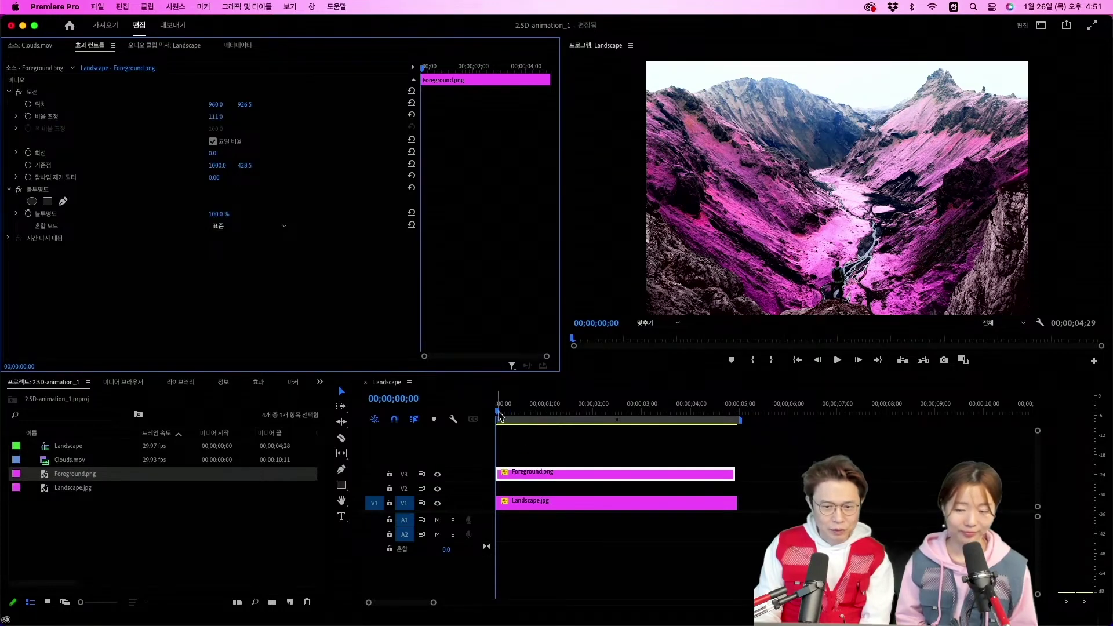
mouse_move(509, 418)
left_mouse_down()
mouse_move(732, 422)
mouse_move(729, 412)
mouse_move(471, 410)
left_mouse_up()
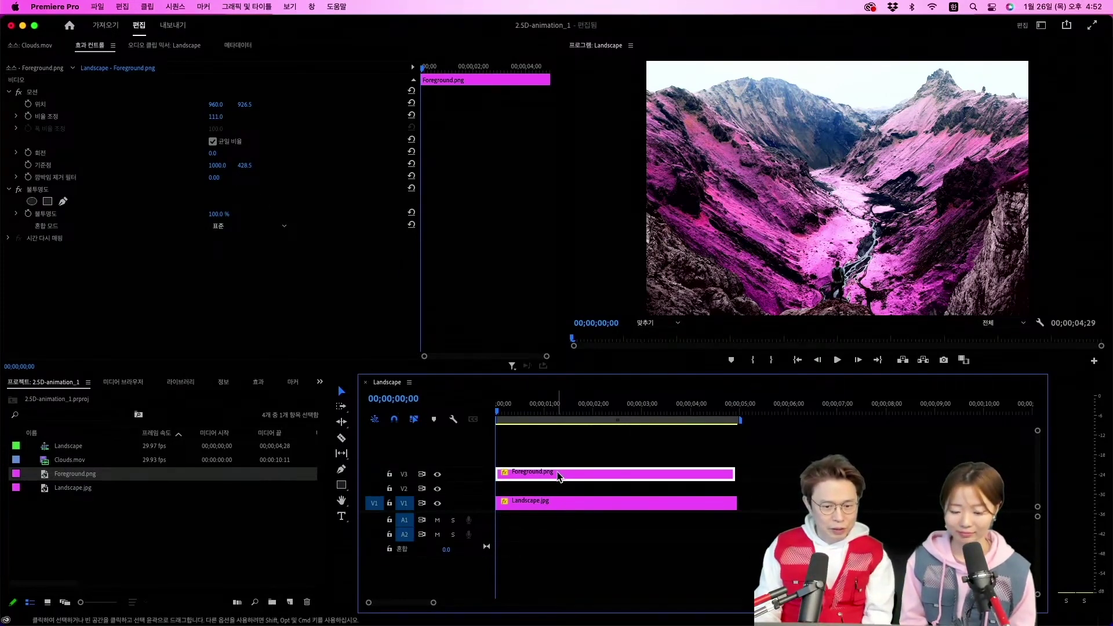
Keyframe Foreground.png's Scale from 111 at the start to 120 at 00;00;04;19
left_click(35, 117)
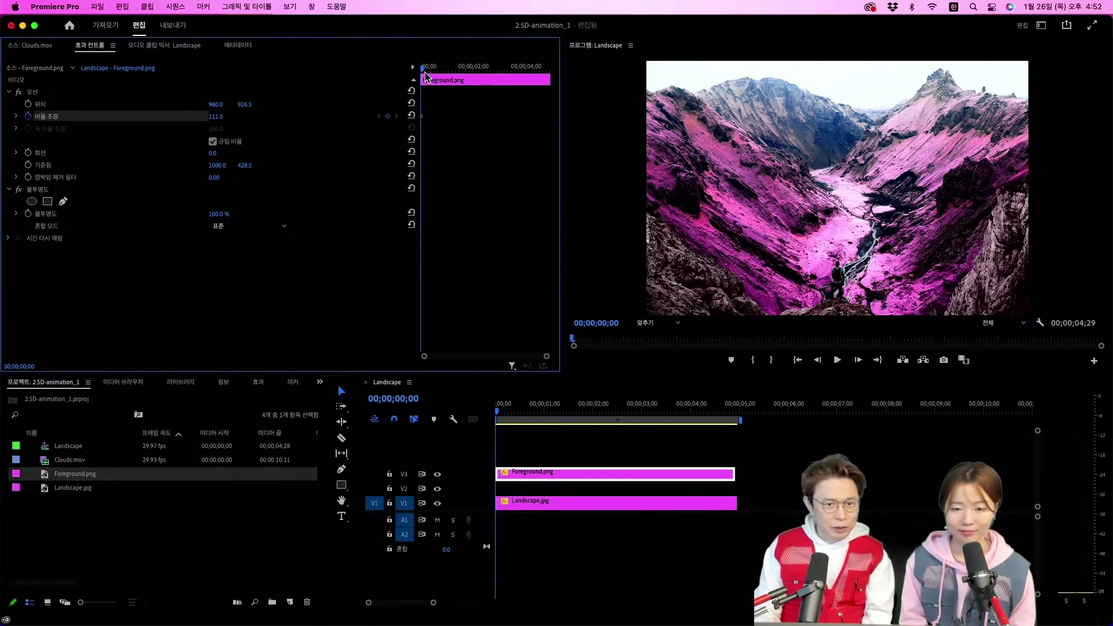
mouse_move(426, 75)
left_mouse_down()
mouse_move(552, 71)
mouse_move(544, 71)
left_mouse_up()
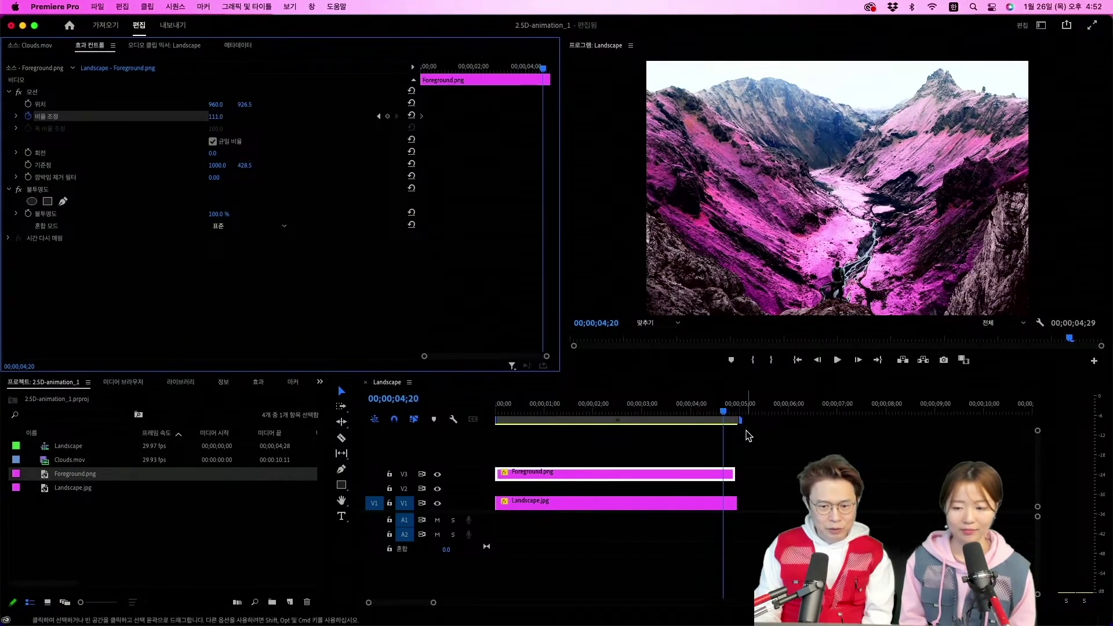
left_click(740, 425)
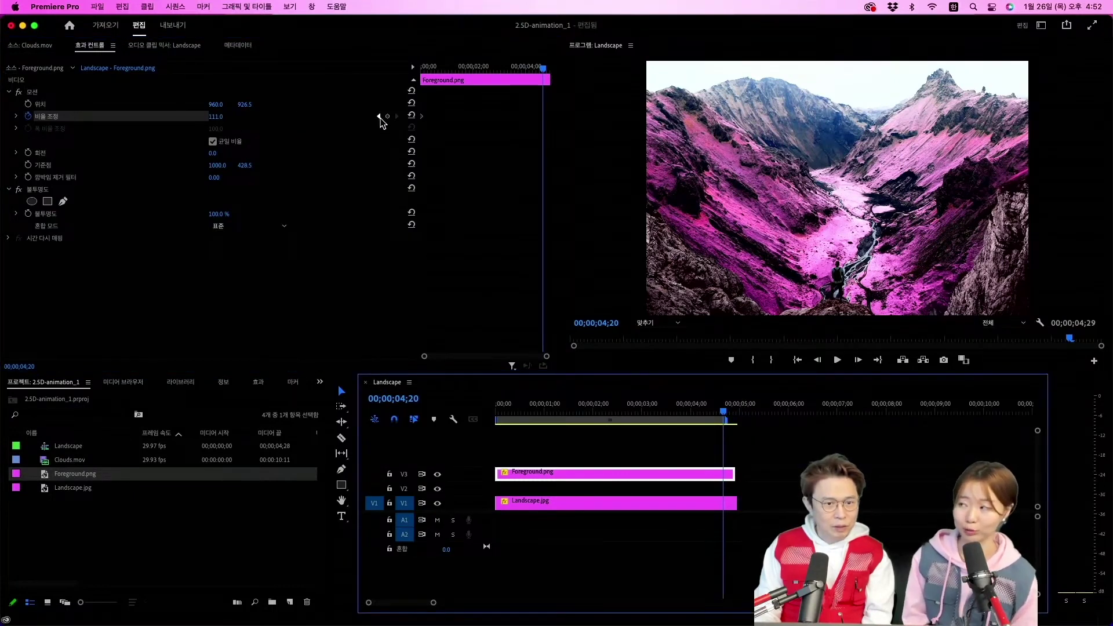
left_click_drag(215, 117, 220, 116)
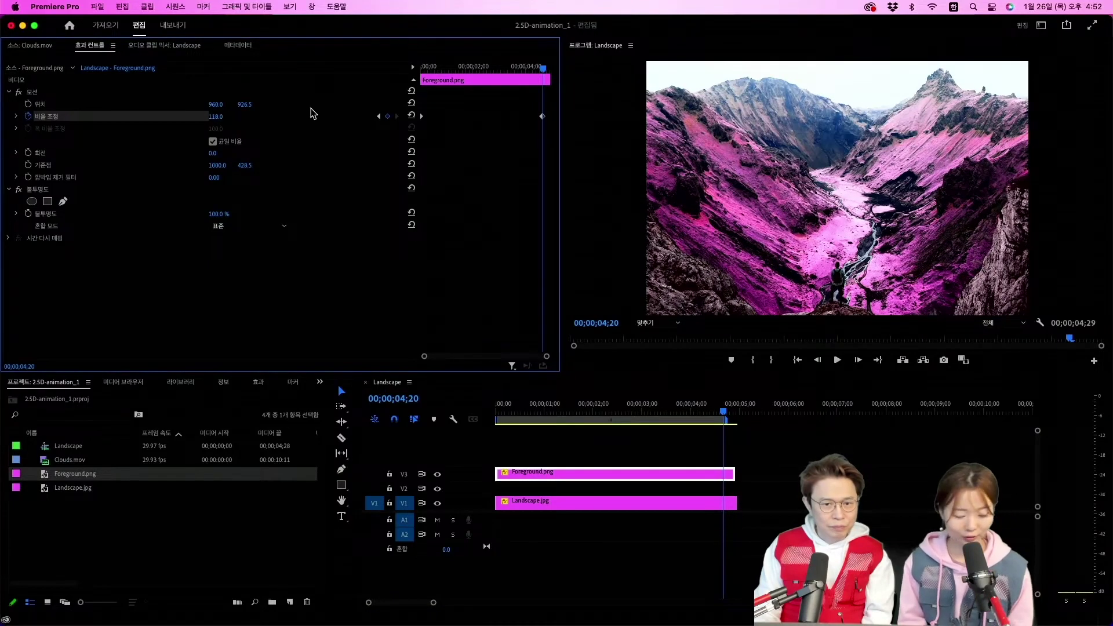
mouse_move(540, 71)
left_mouse_down()
mouse_move(410, 72)
mouse_move(523, 63)
left_mouse_up()
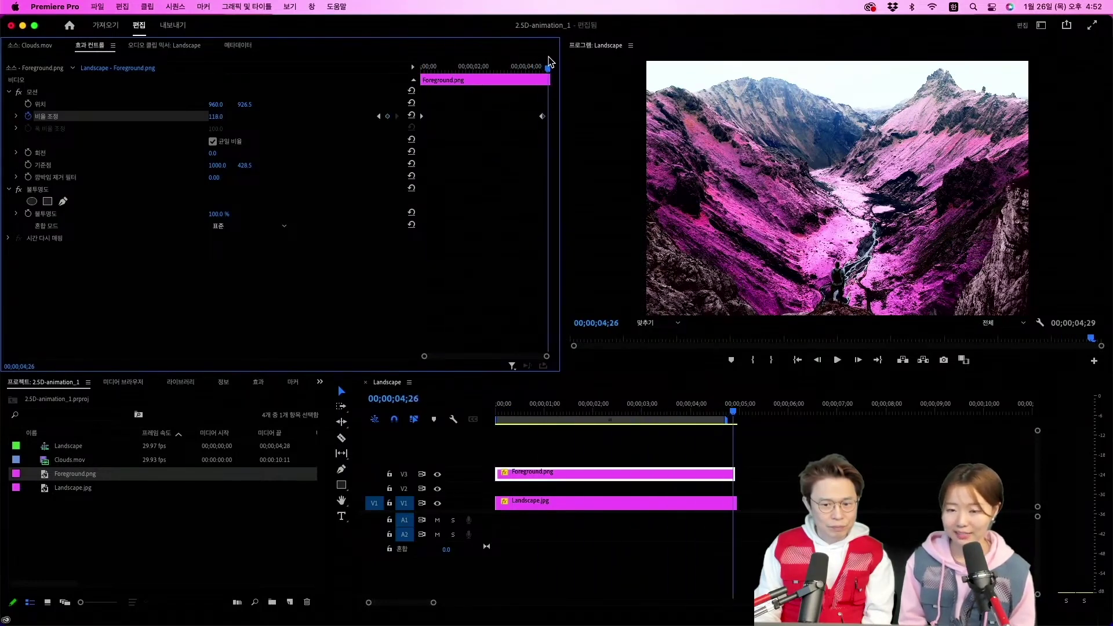
mouse_move(523, 64)
left_mouse_down()
mouse_move(431, 58)
mouse_move(539, 58)
mouse_move(518, 50)
mouse_move(544, 44)
left_mouse_up()
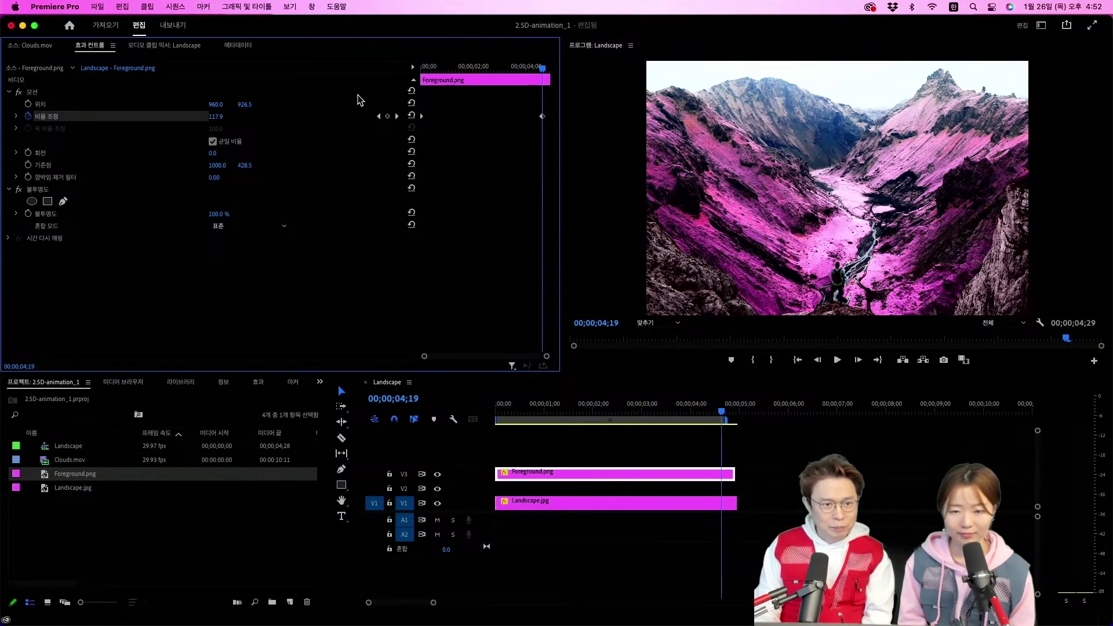
left_click(216, 117)
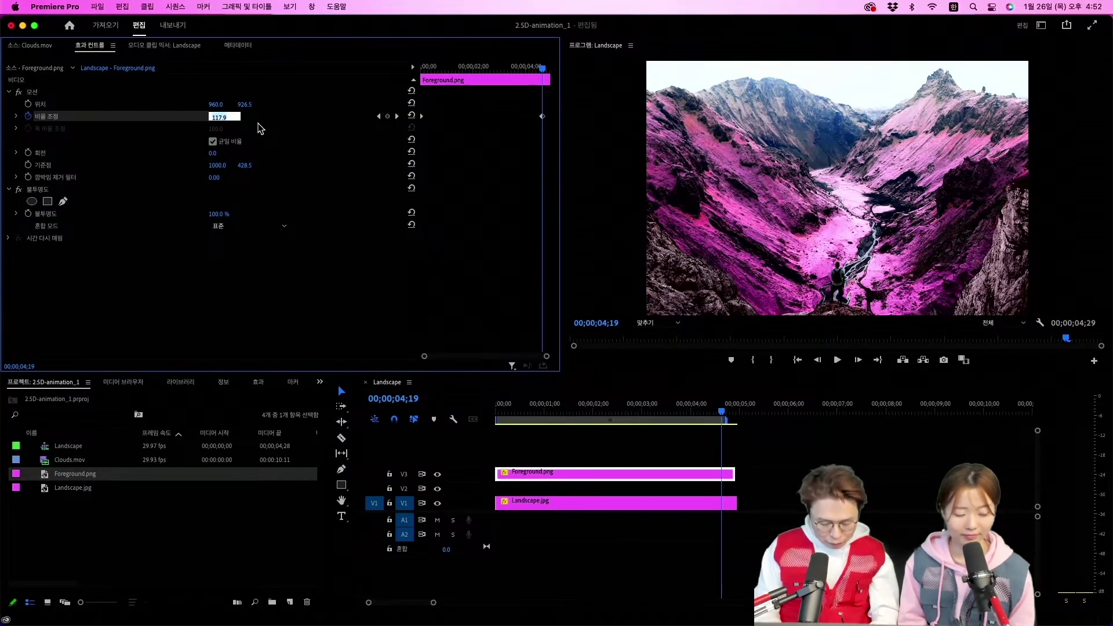
type("120")
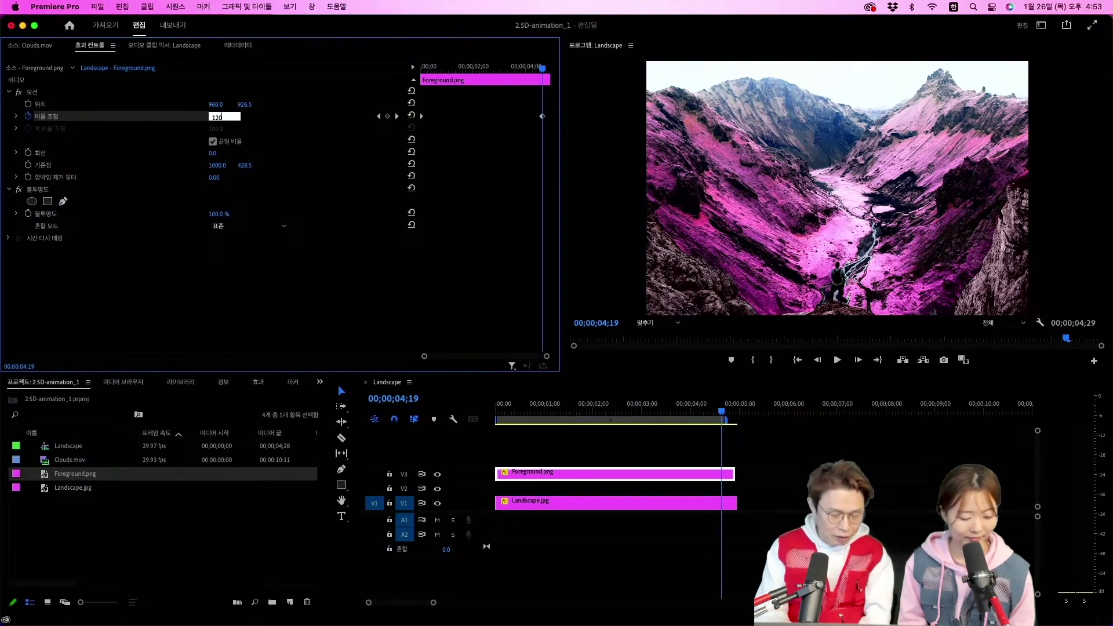
key("Return")
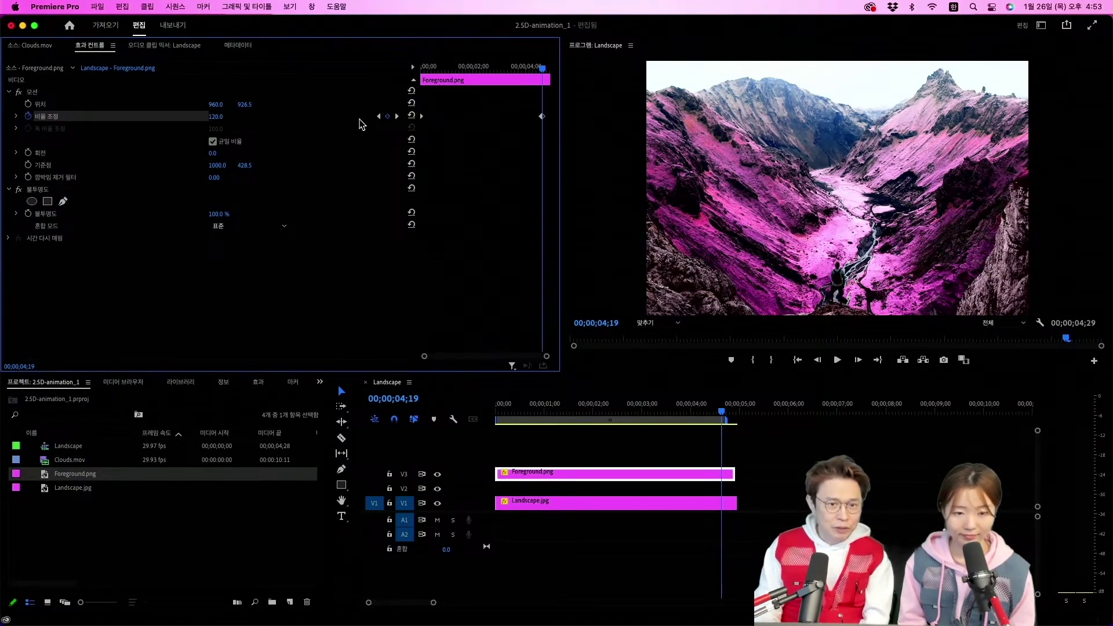
left_click(378, 117)
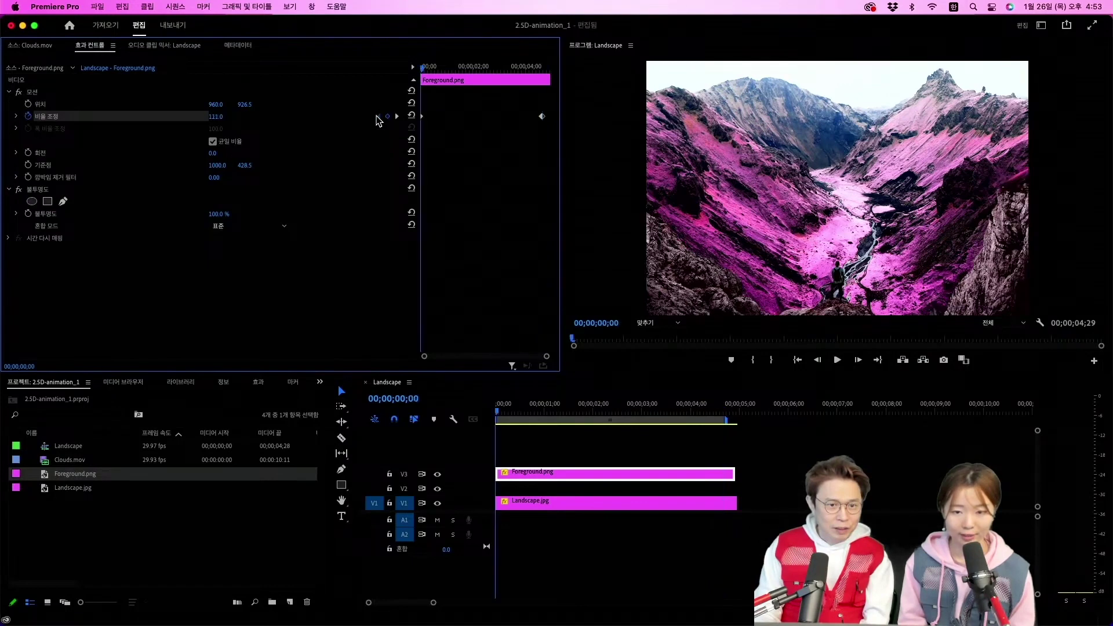
Keyframe Landscape.jpg's Scale from 100 at the start to 108 at 00;00;04;19
left_click(557, 513)
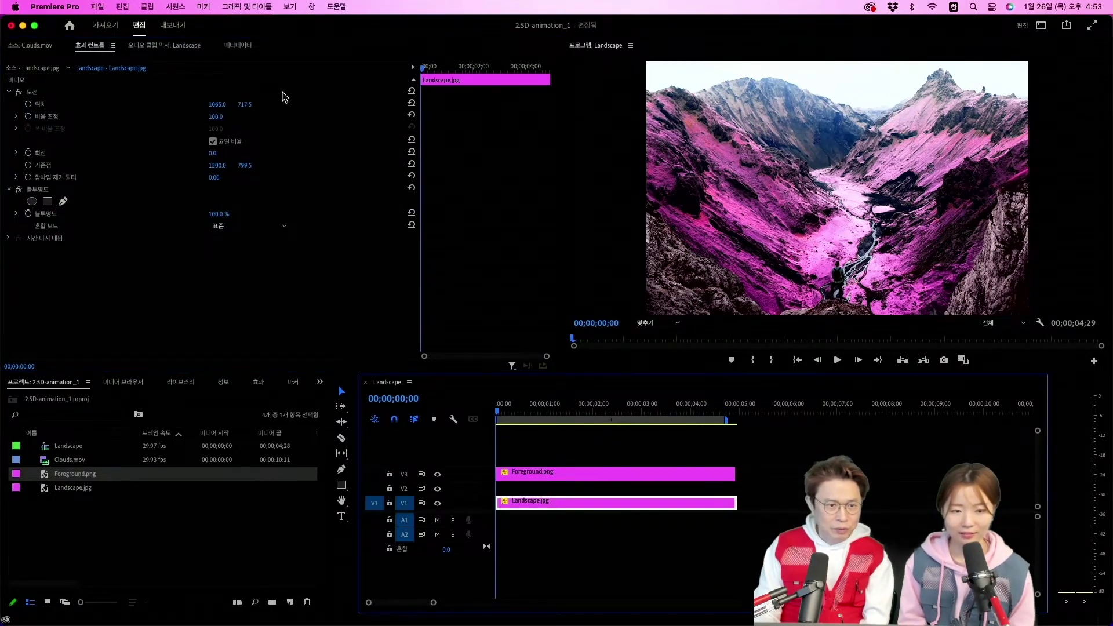
left_click(27, 117)
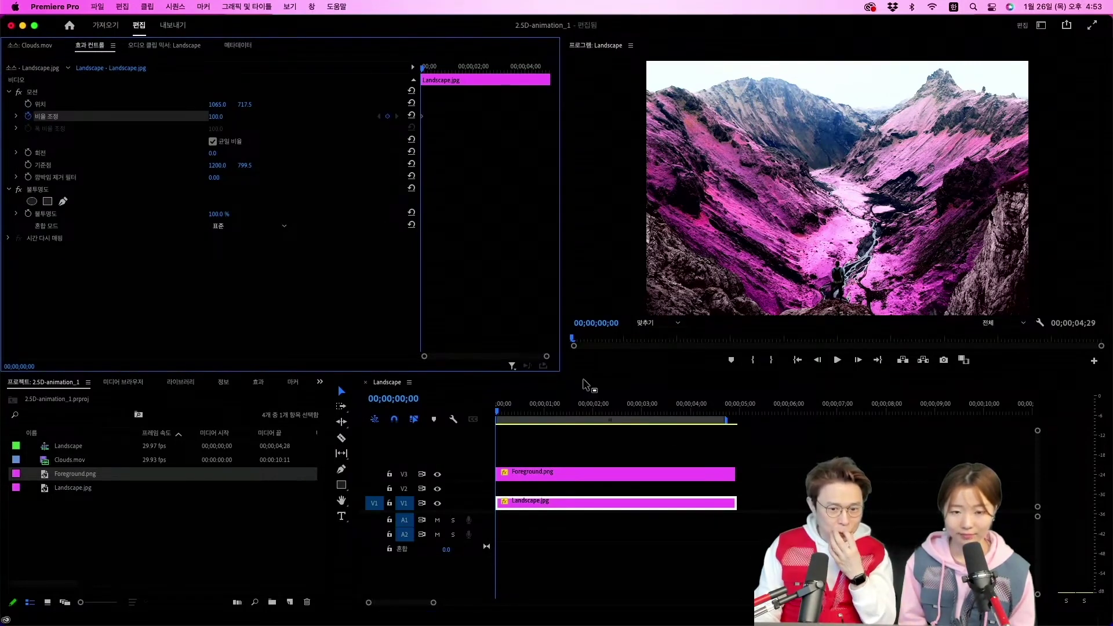
left_click(587, 476)
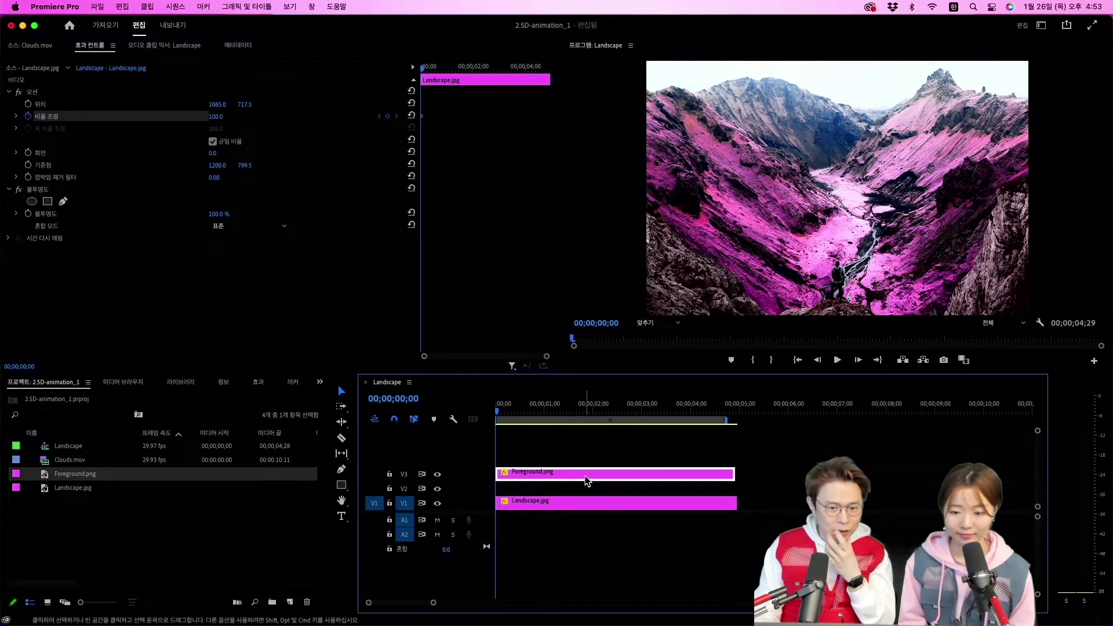
left_click(397, 116)
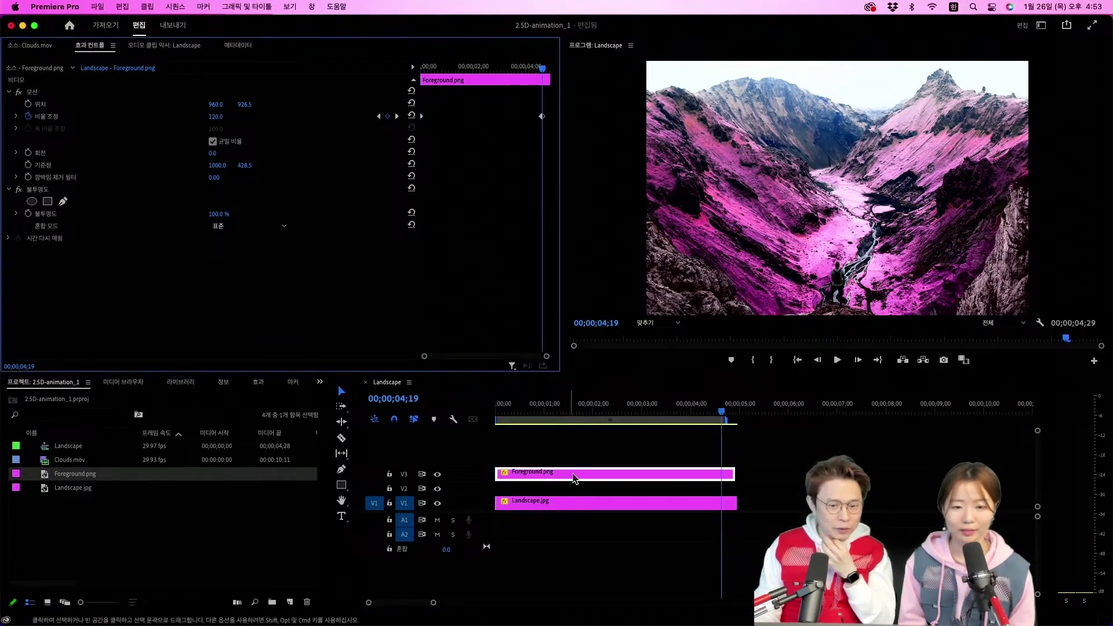
left_click(577, 500)
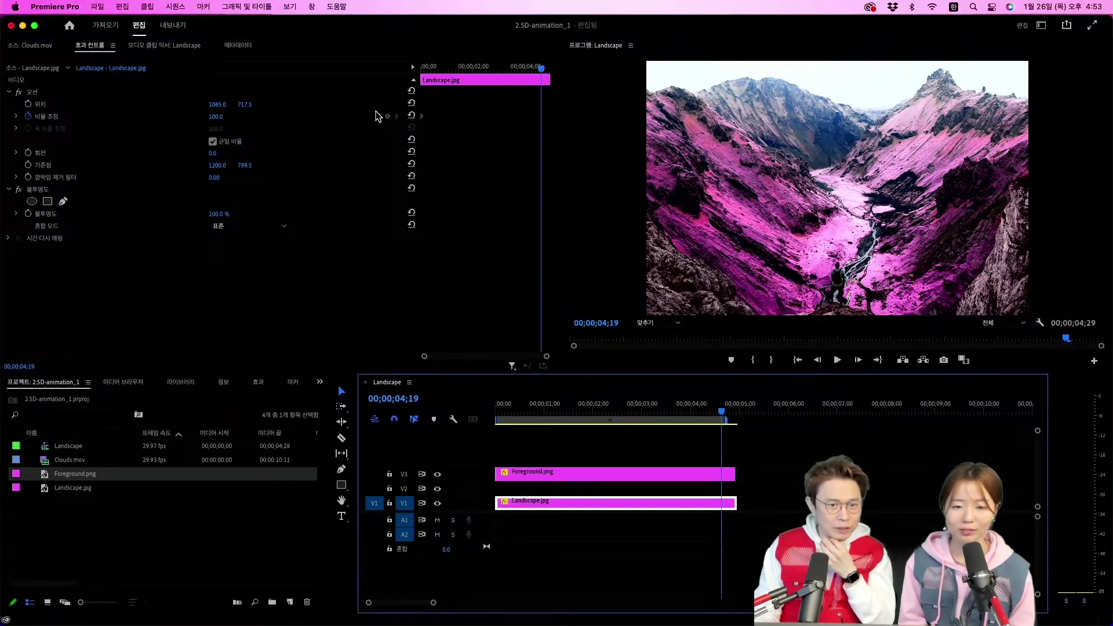
left_click(387, 116)
type("108")
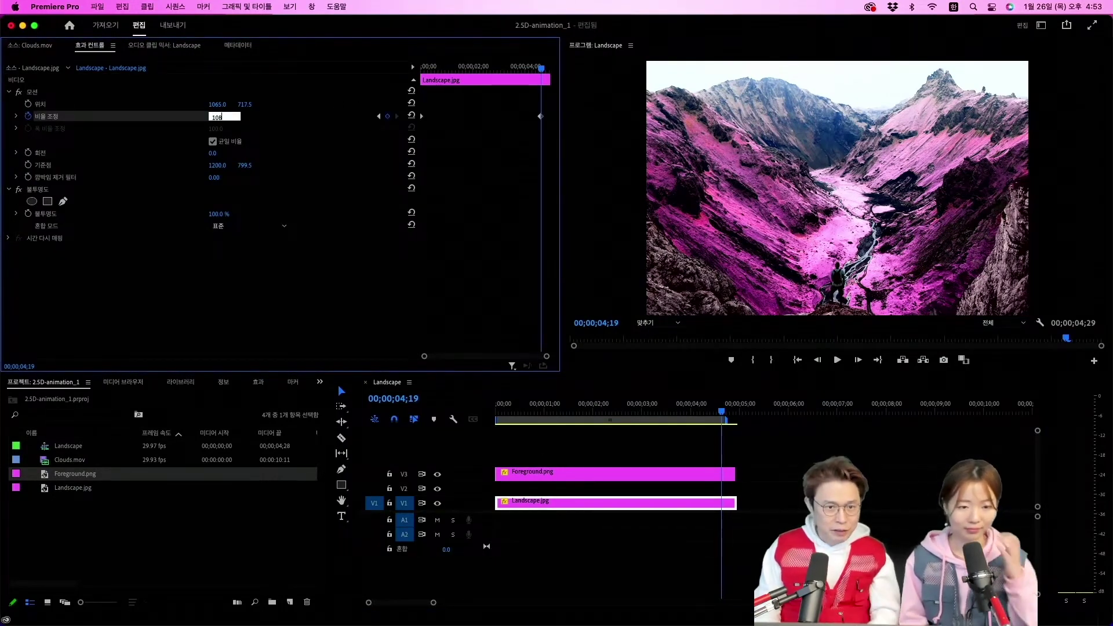
key("Return")
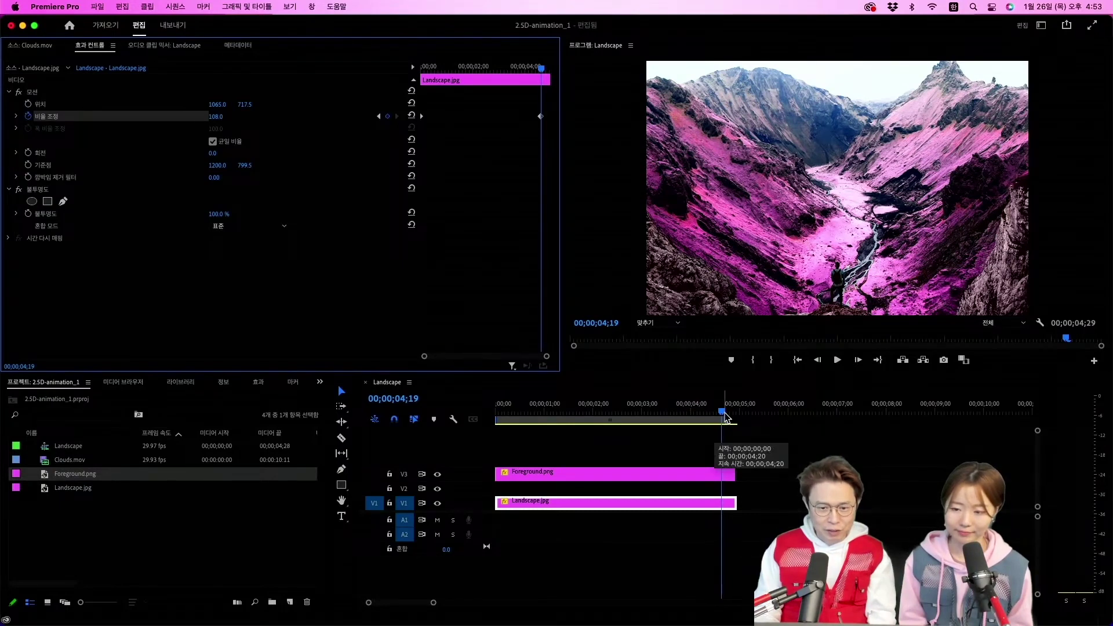
Play the sequence from the start to preview the parallax zoom
left_click(638, 440)
key("Home")
key("space")
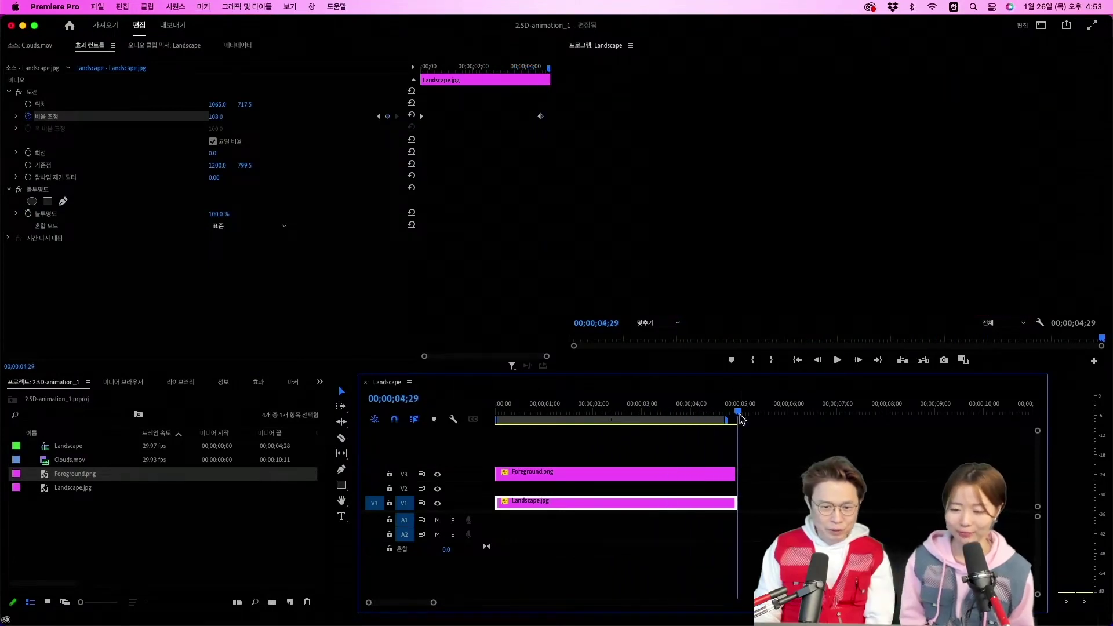
key("Home")
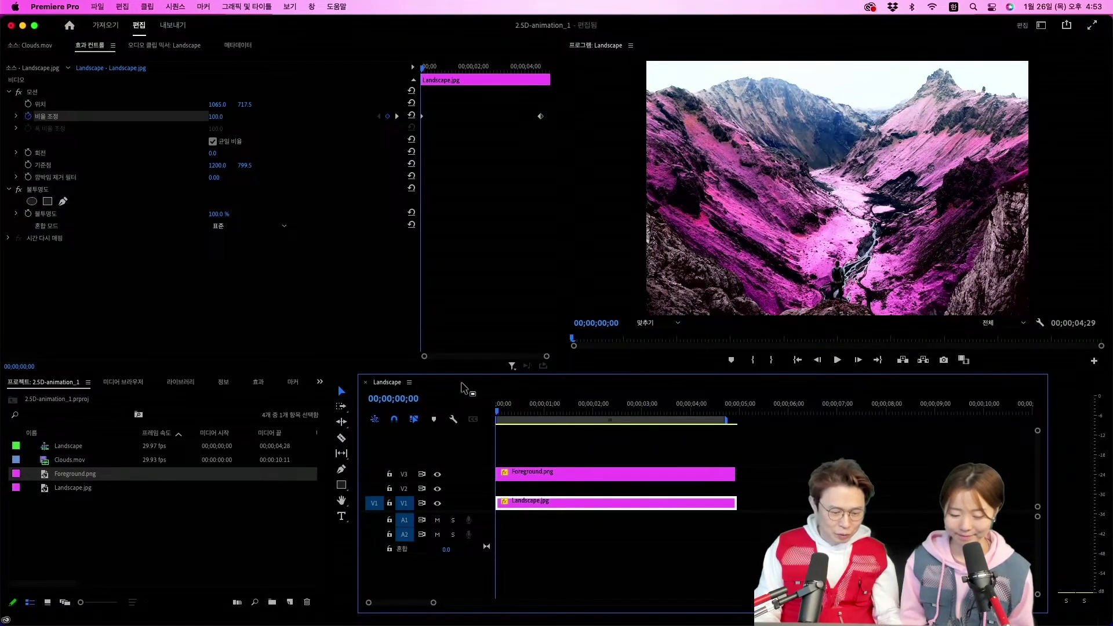
key("space")
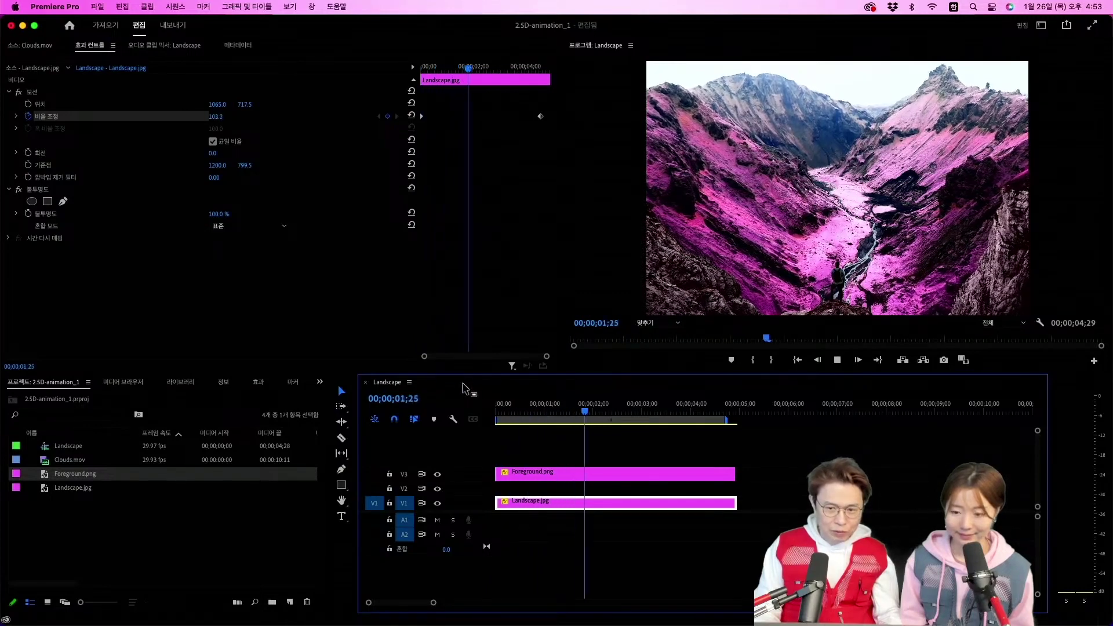
key("space")
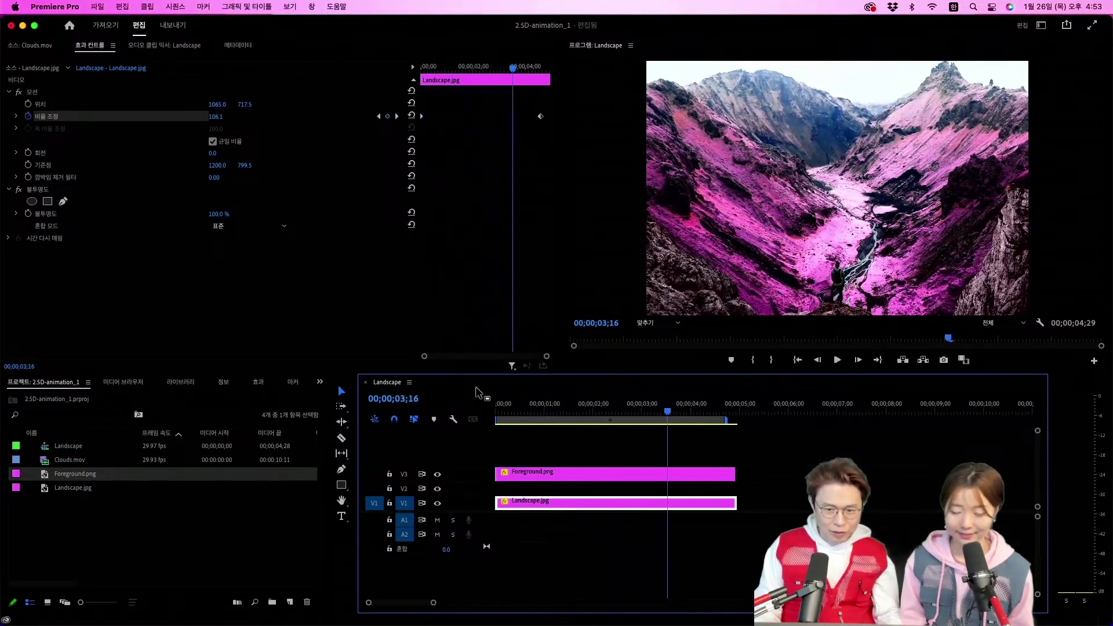
left_click_drag(667, 413, 500, 413)
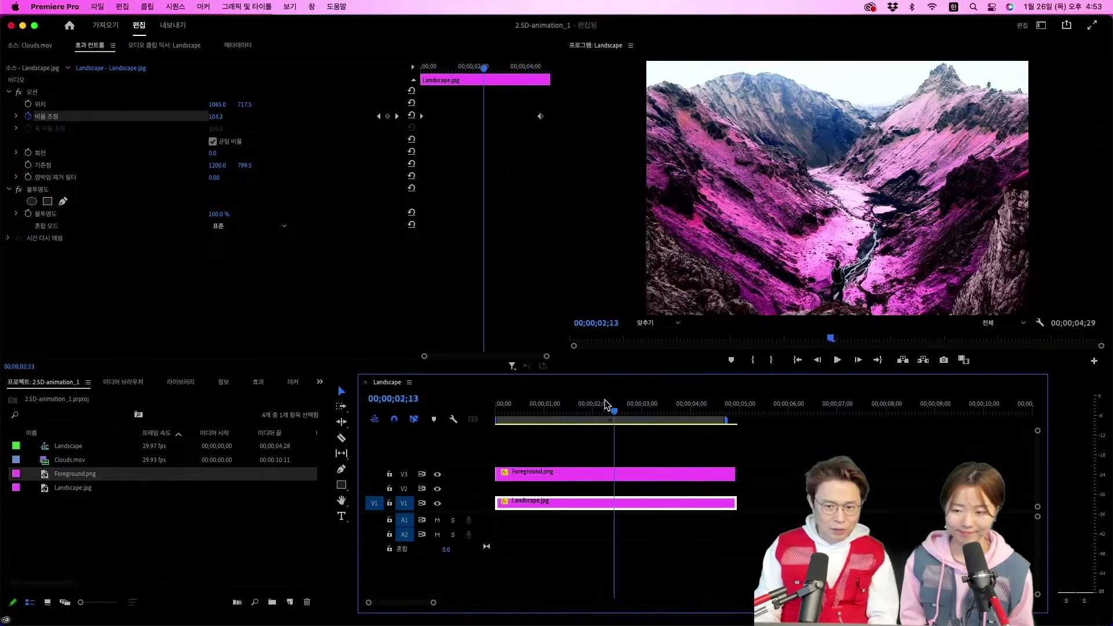
Preview Clouds.mov in the Source monitor and place it on V2 between landscape and foreground
left_click(60, 458)
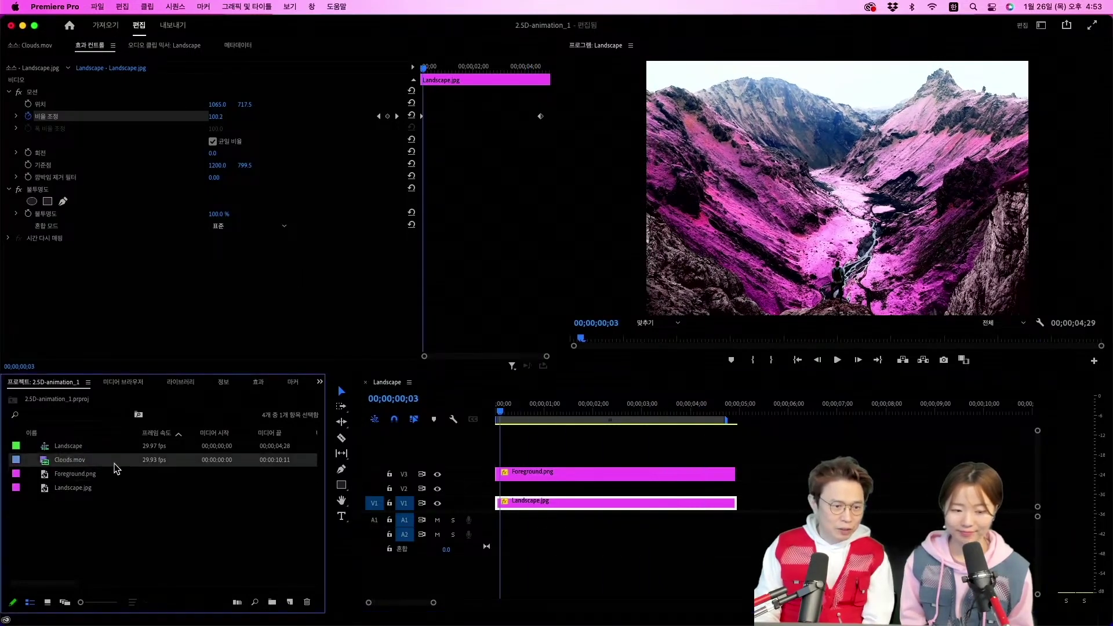
double_click(47, 466)
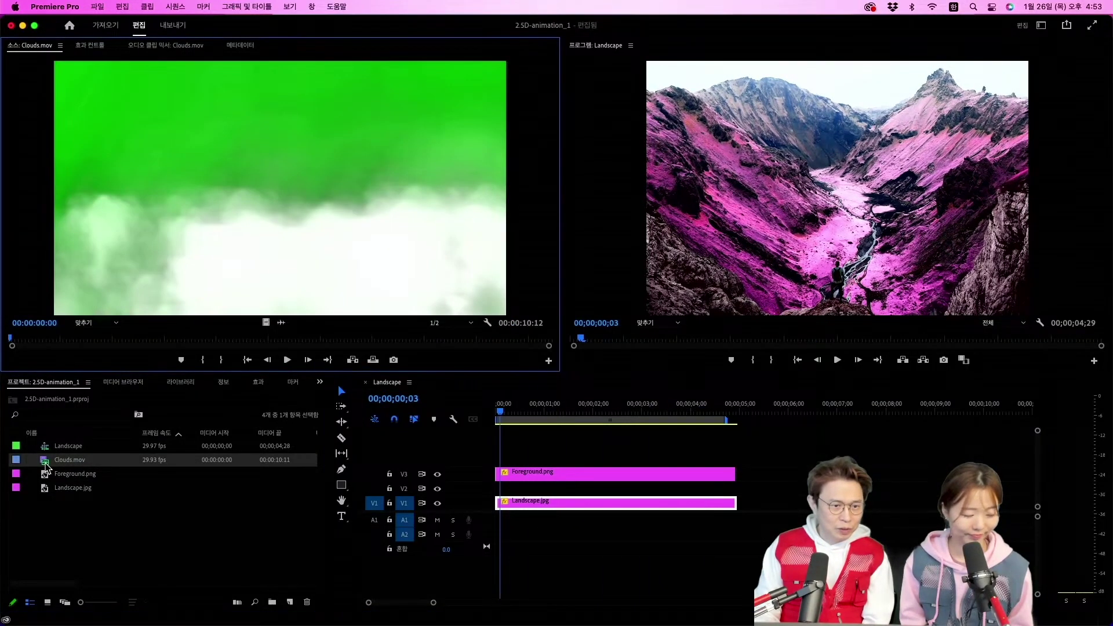
mouse_move(36, 342)
left_mouse_down()
mouse_move(443, 339)
mouse_move(283, 318)
mouse_move(3, 307)
left_mouse_up()
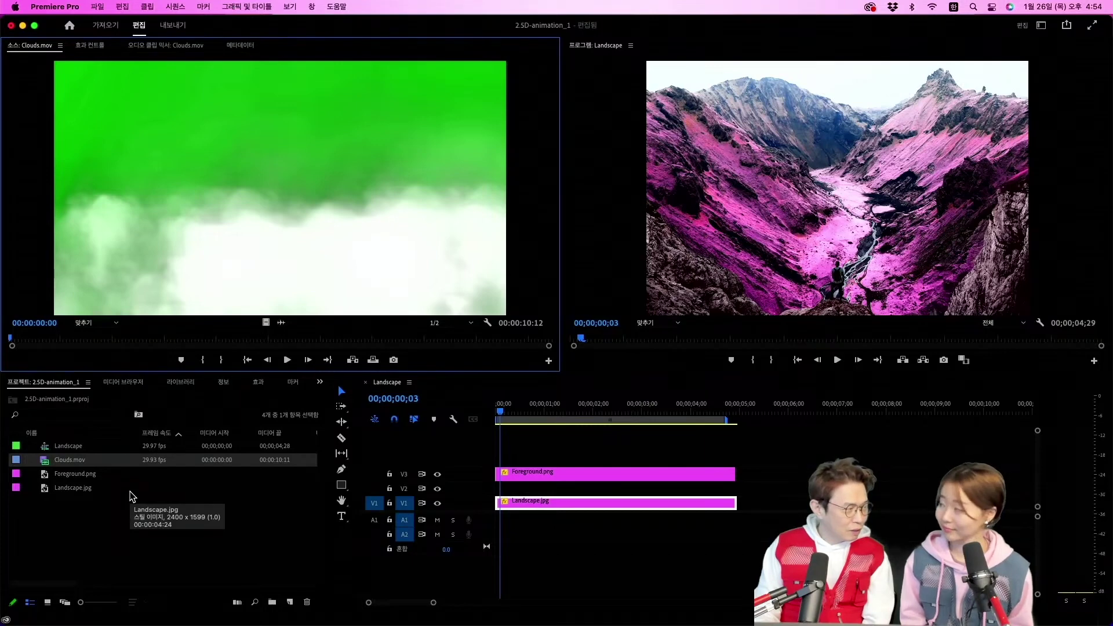
left_click(127, 459)
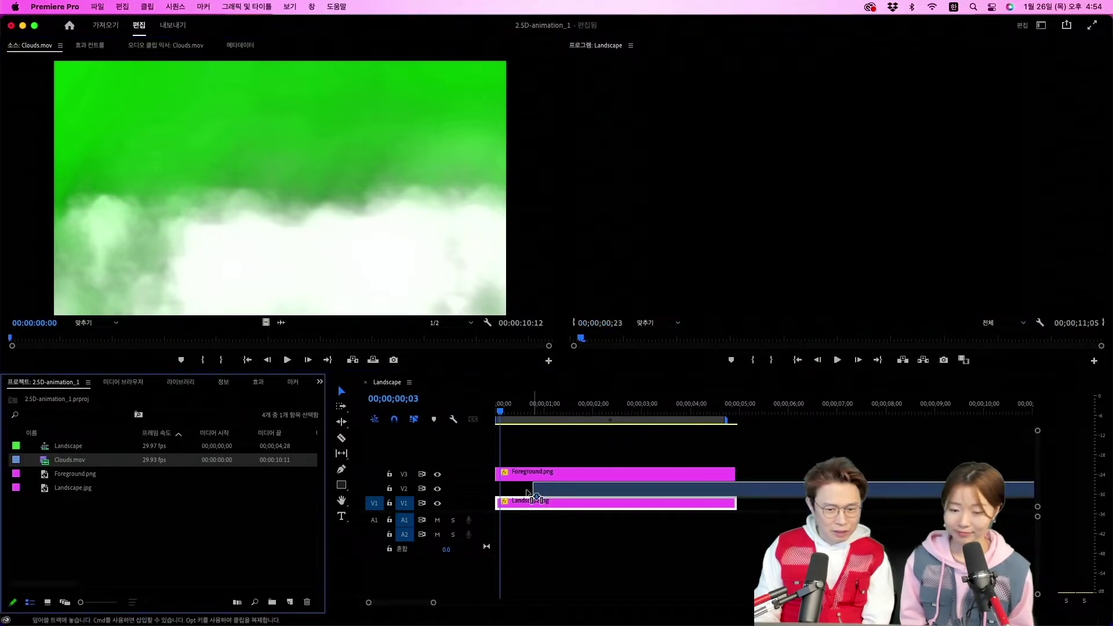
left_click_drag(127, 459, 437, 498)
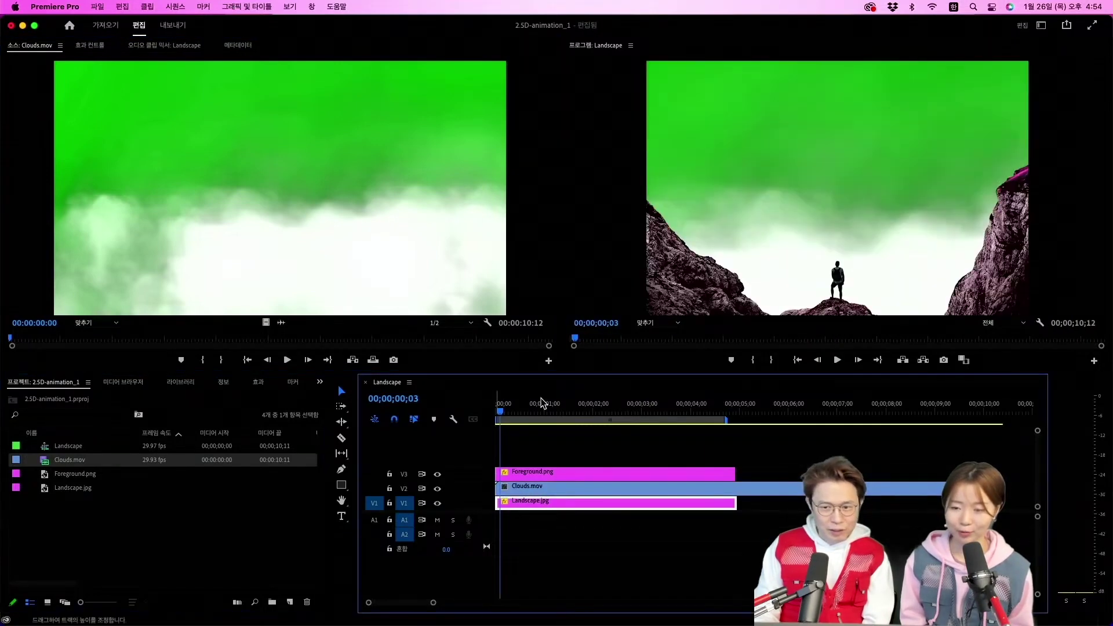
left_click(1039, 26)
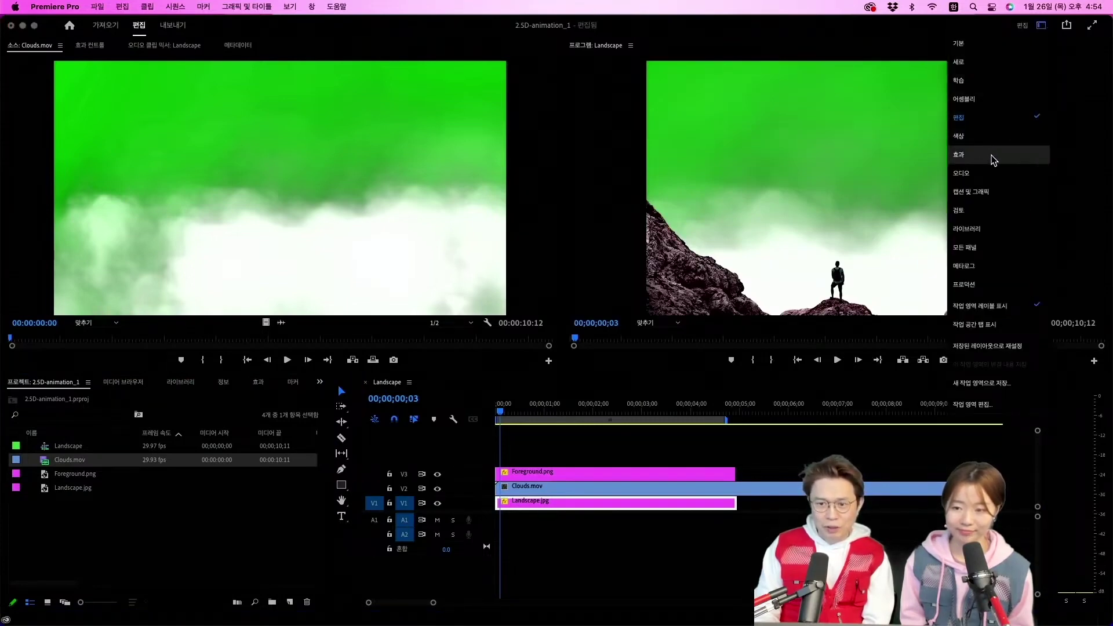
In the Effects workspace, search 키 and apply 울트라 키 (Ultra Key) to Clouds.mov
left_click(994, 160)
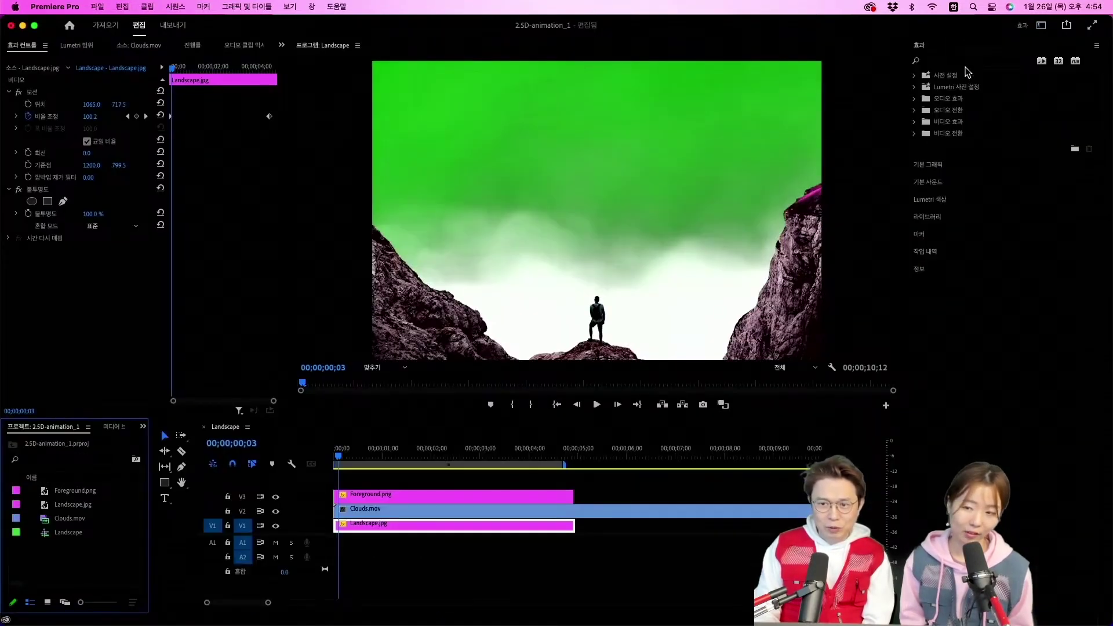
left_click(965, 61)
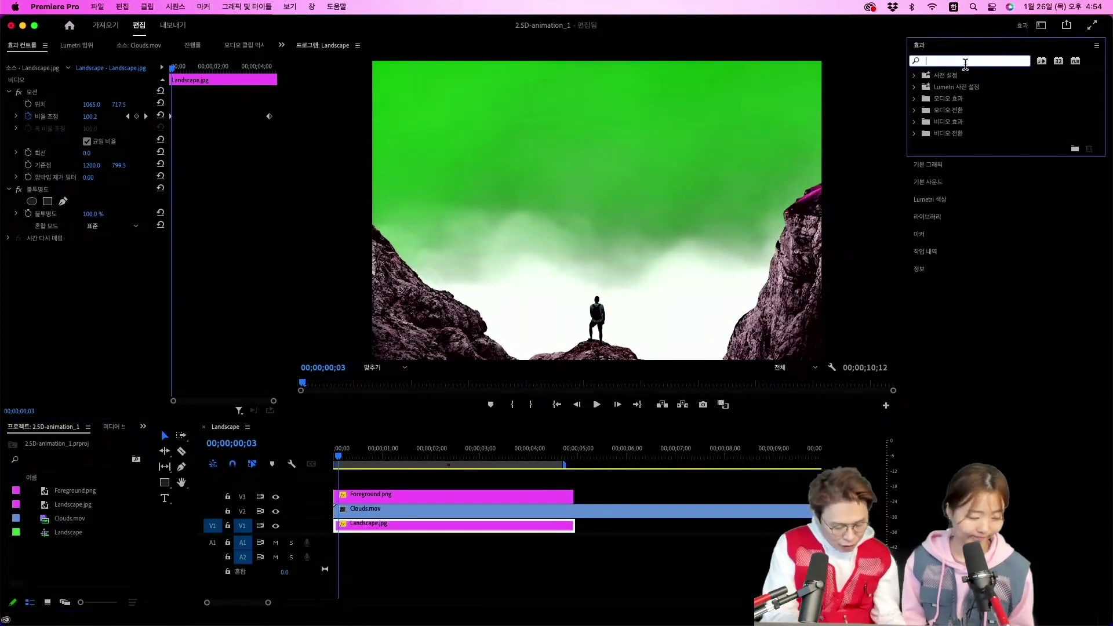
type("키")
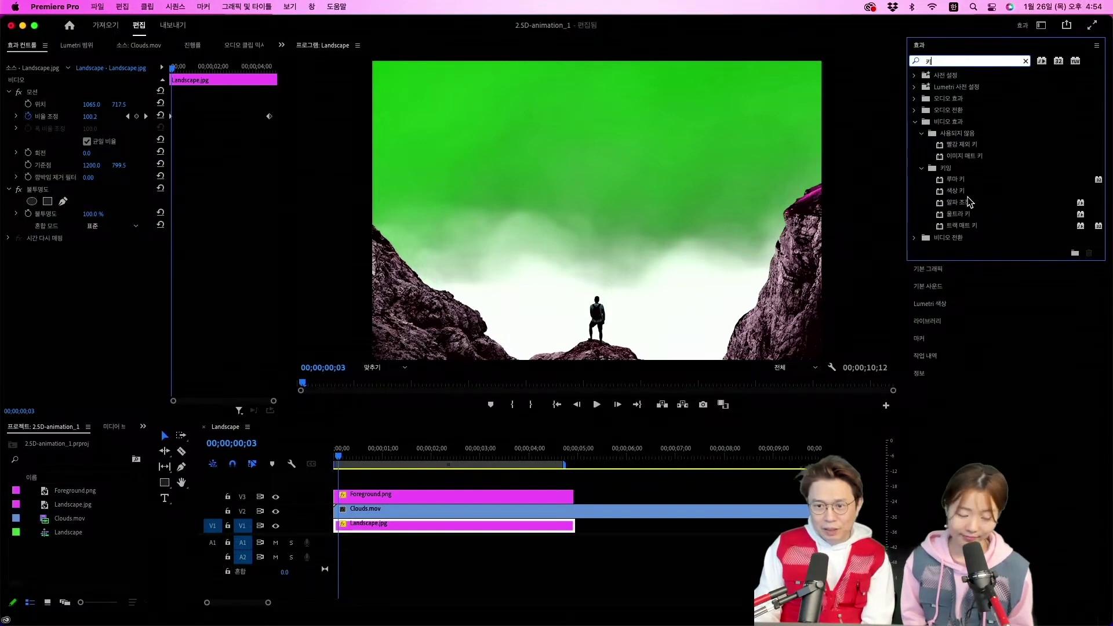
left_click(962, 216)
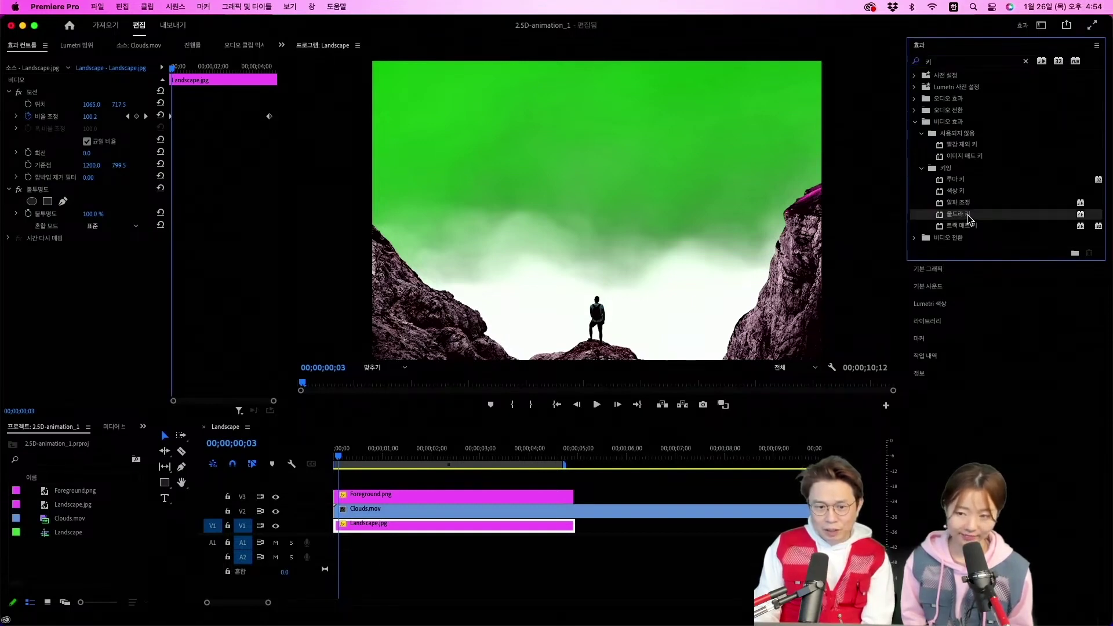
left_click_drag(564, 514, 564, 514)
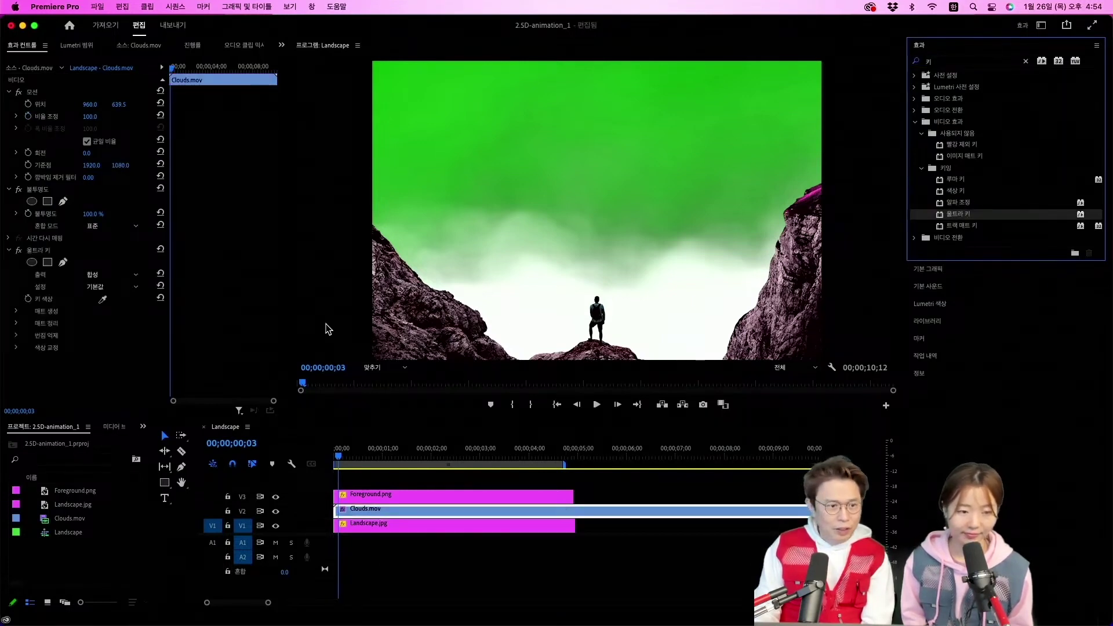
Sample the green screen as Ultra Key's key colour, dismissing the macOS permission prompt
left_click(102, 301)
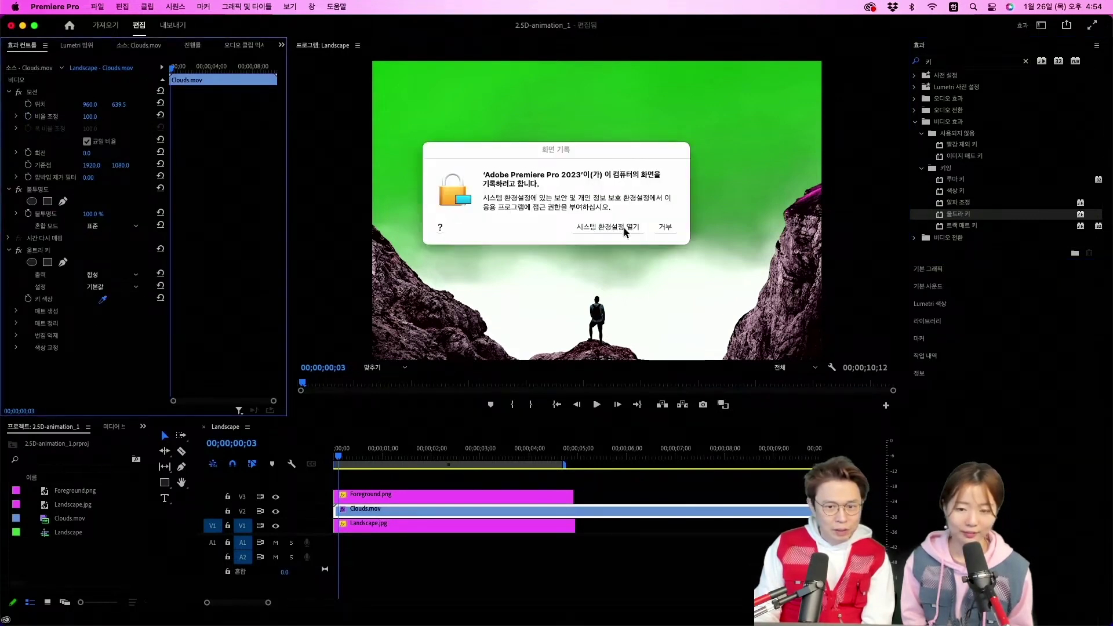
left_click(611, 232)
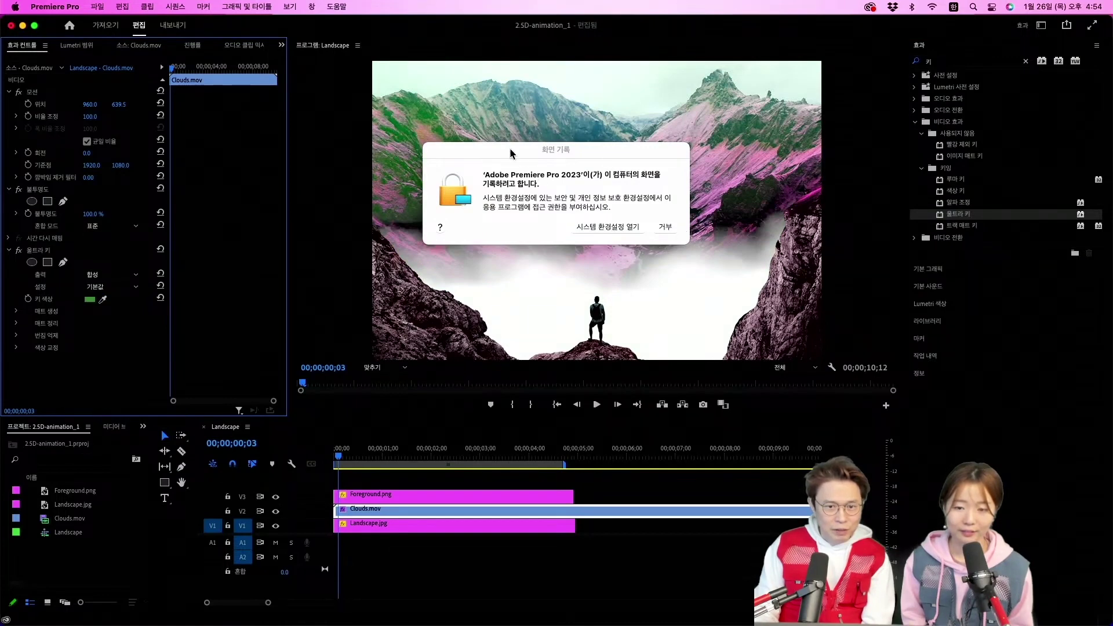
left_click(611, 228)
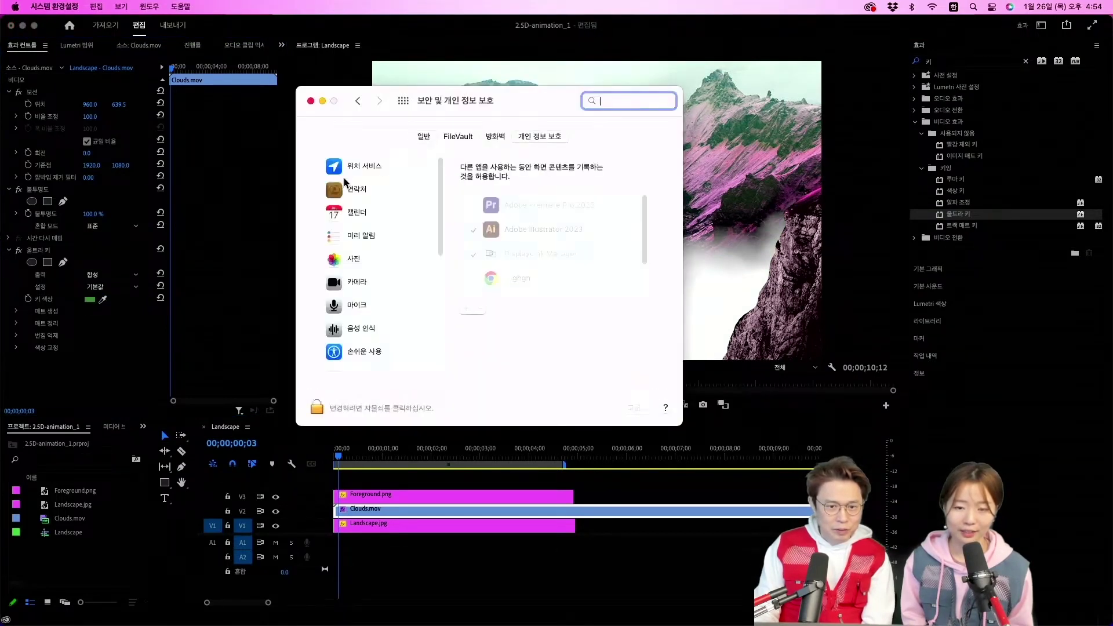
left_click(310, 102)
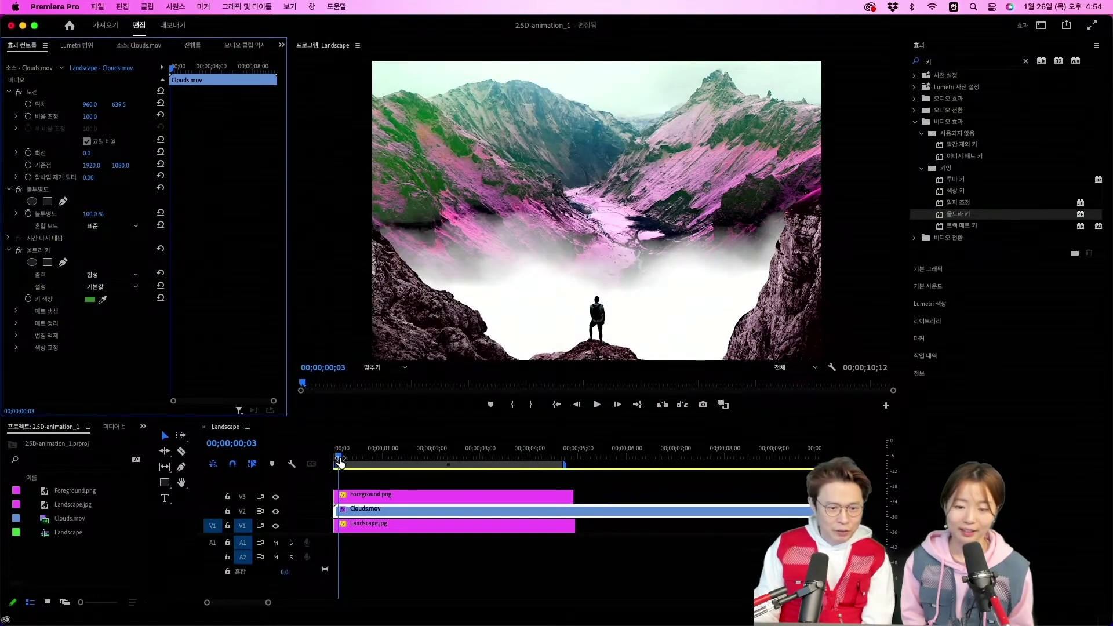
mouse_move(341, 462)
left_mouse_down()
mouse_move(527, 458)
mouse_move(301, 467)
mouse_move(488, 471)
mouse_move(521, 488)
mouse_move(510, 473)
mouse_move(420, 457)
mouse_move(523, 462)
mouse_move(455, 462)
left_mouse_up()
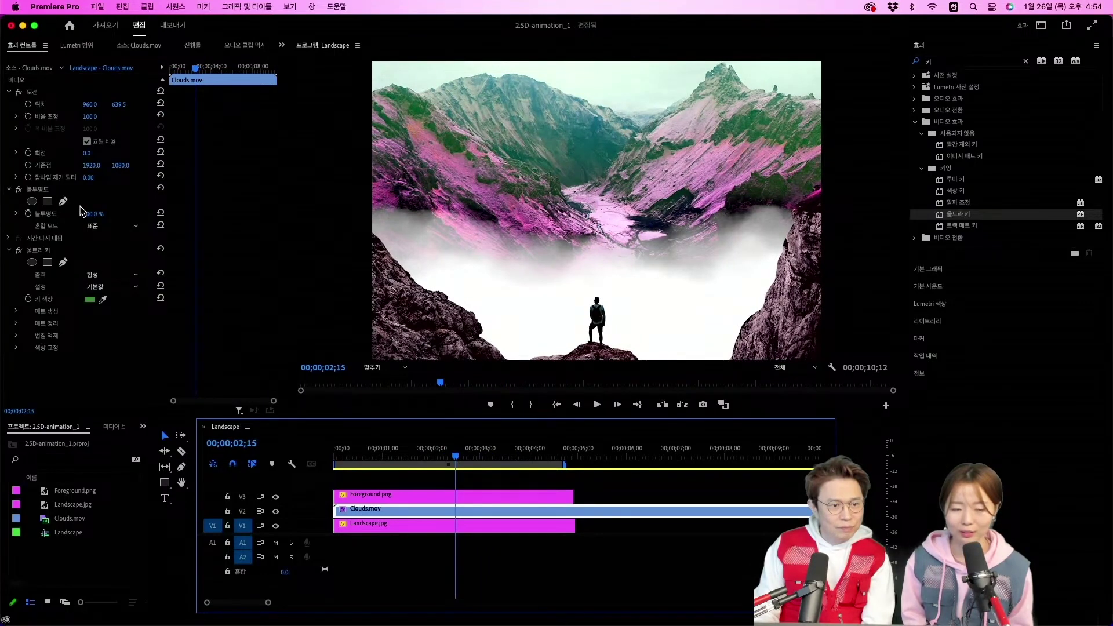
Expand Clouds.mov's Opacity in Effect Controls and drag it down to 0.0%
left_click(97, 212)
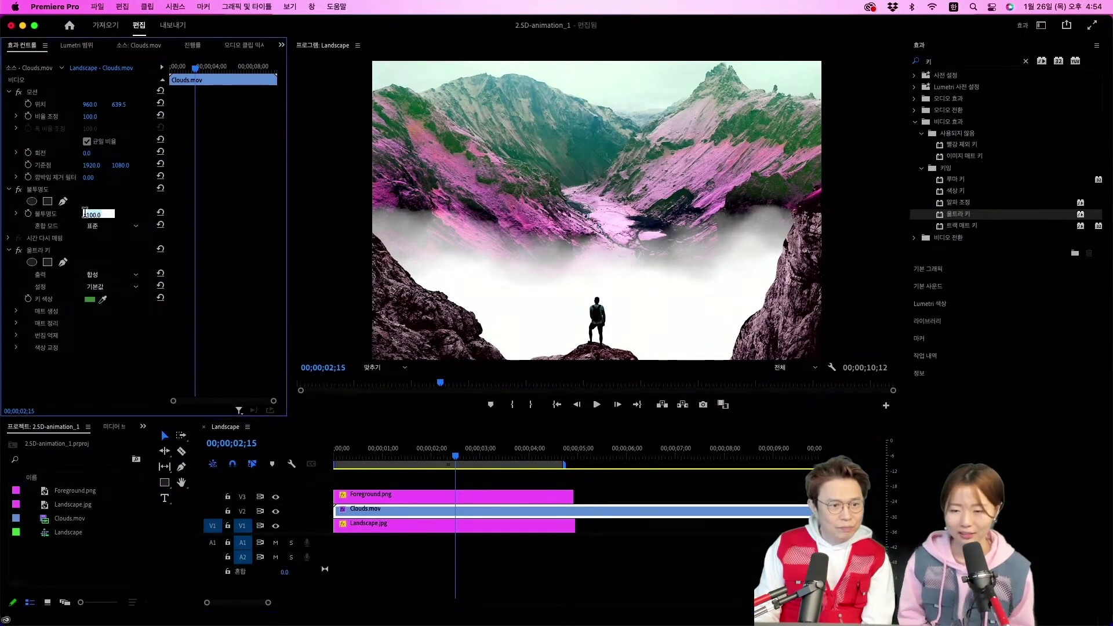
left_click(17, 214)
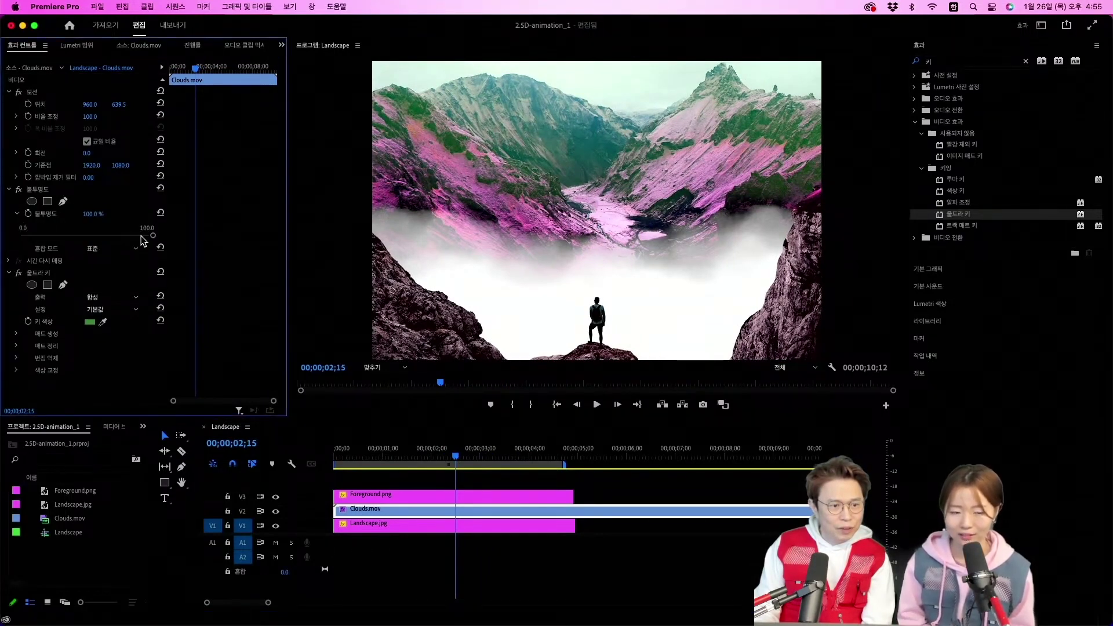
mouse_move(153, 236)
left_mouse_down()
mouse_move(54, 236)
mouse_move(152, 239)
mouse_move(21, 256)
mouse_move(314, 215)
left_mouse_up()
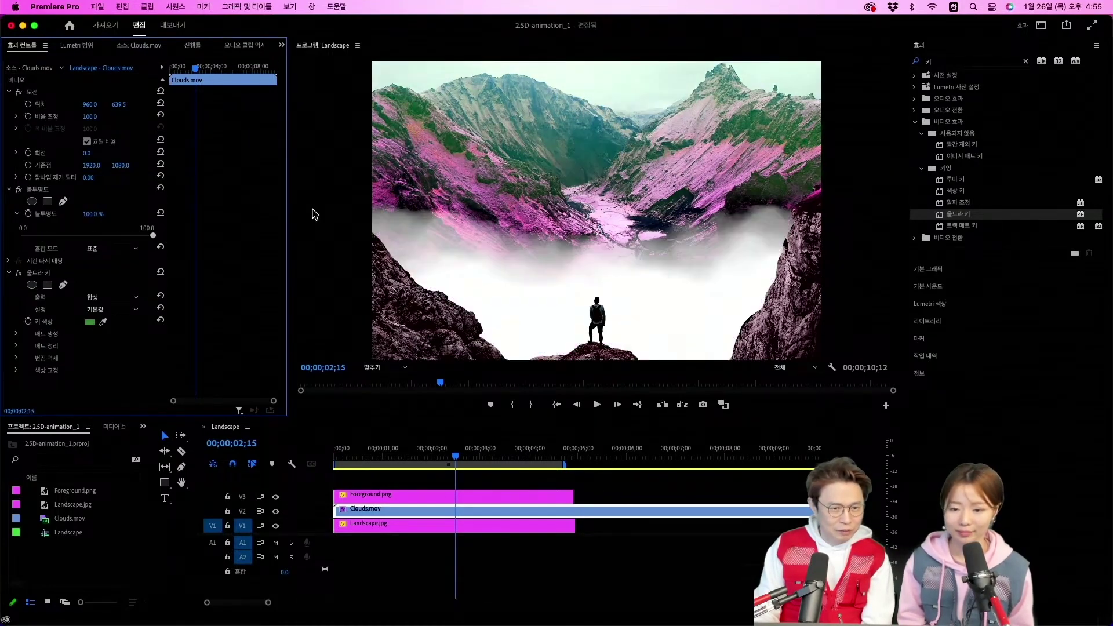
left_click_drag(214, 238, 26, 214)
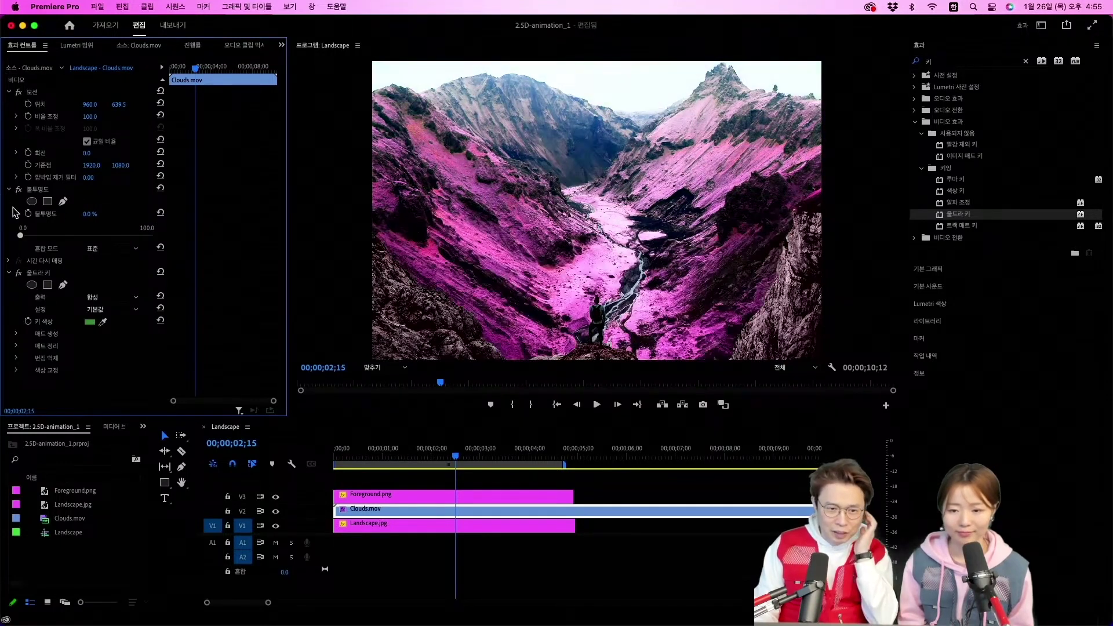
Use File > Revert and confirm discarding the unsaved changes
left_click(97, 8)
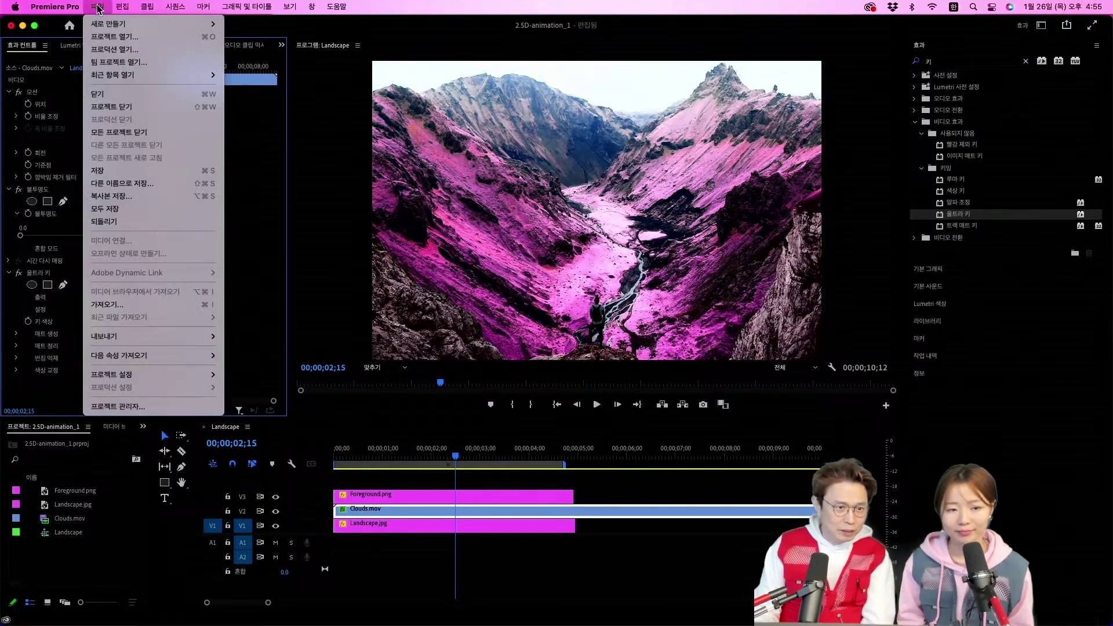
left_click(149, 224)
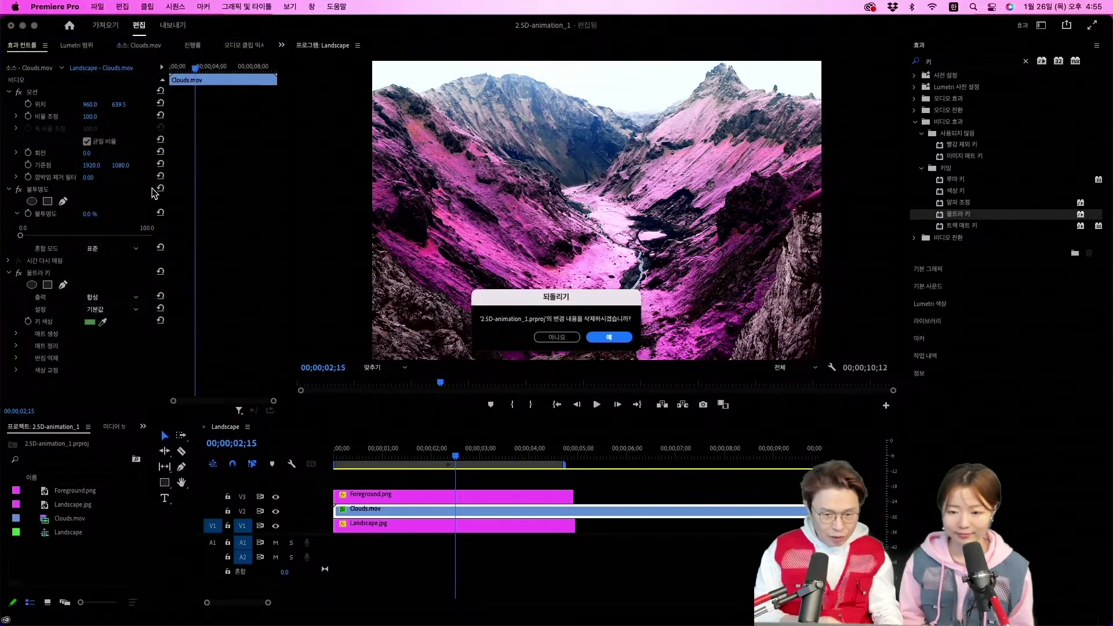
key("Return")
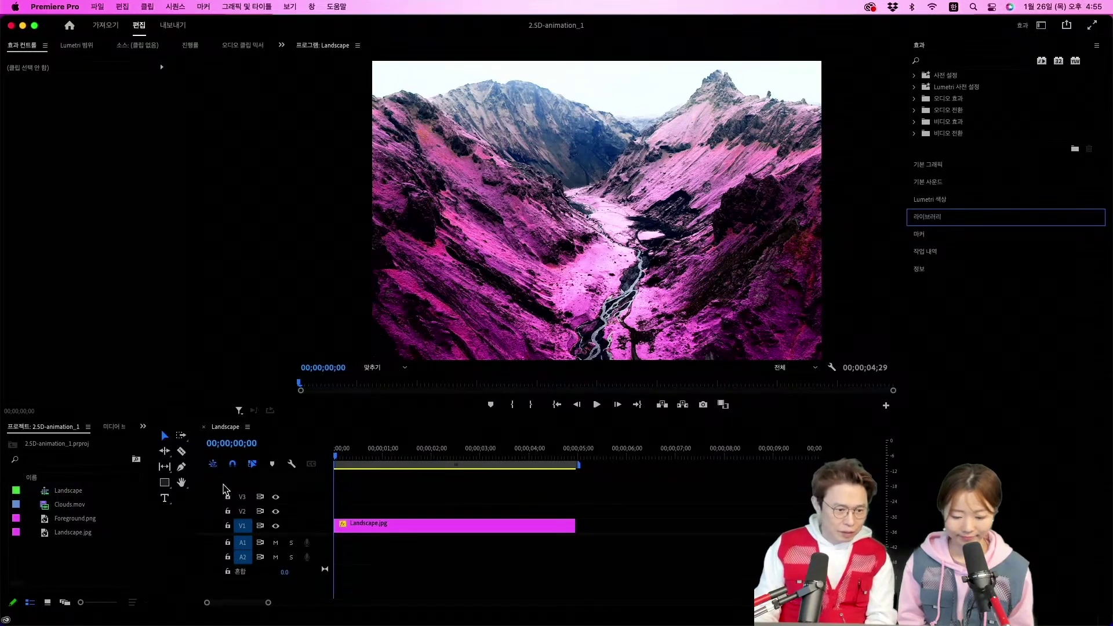
Place Foreground.png on track V2 above the Landscape.jpg clip
left_click(70, 529)
left_click(39, 521)
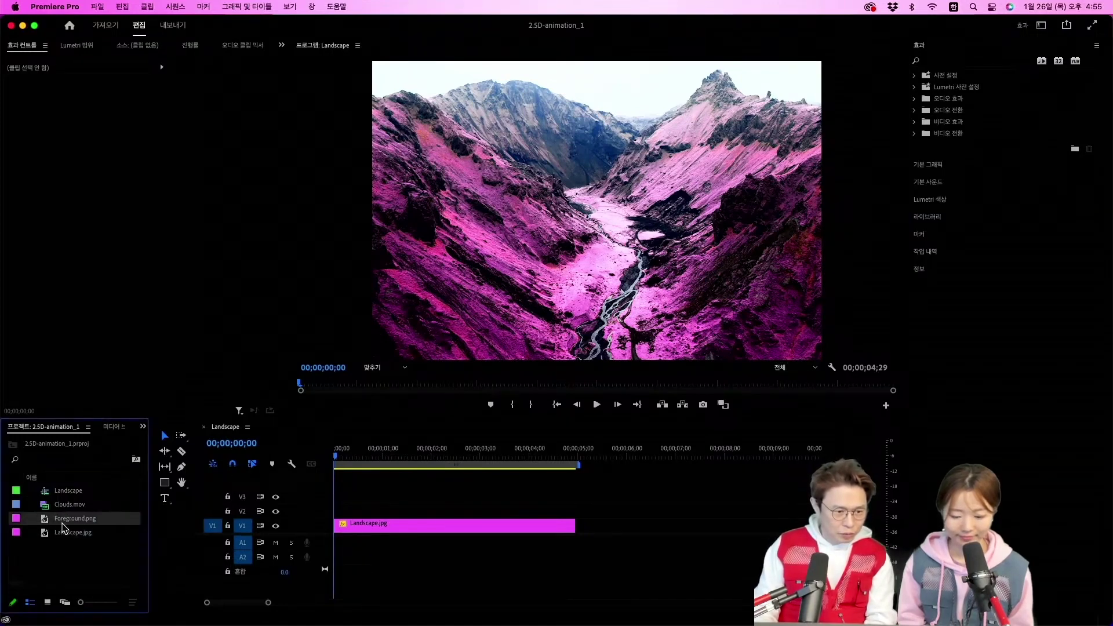
mouse_move(52, 523)
left_mouse_down()
mouse_move(310, 496)
mouse_move(320, 511)
left_mouse_up()
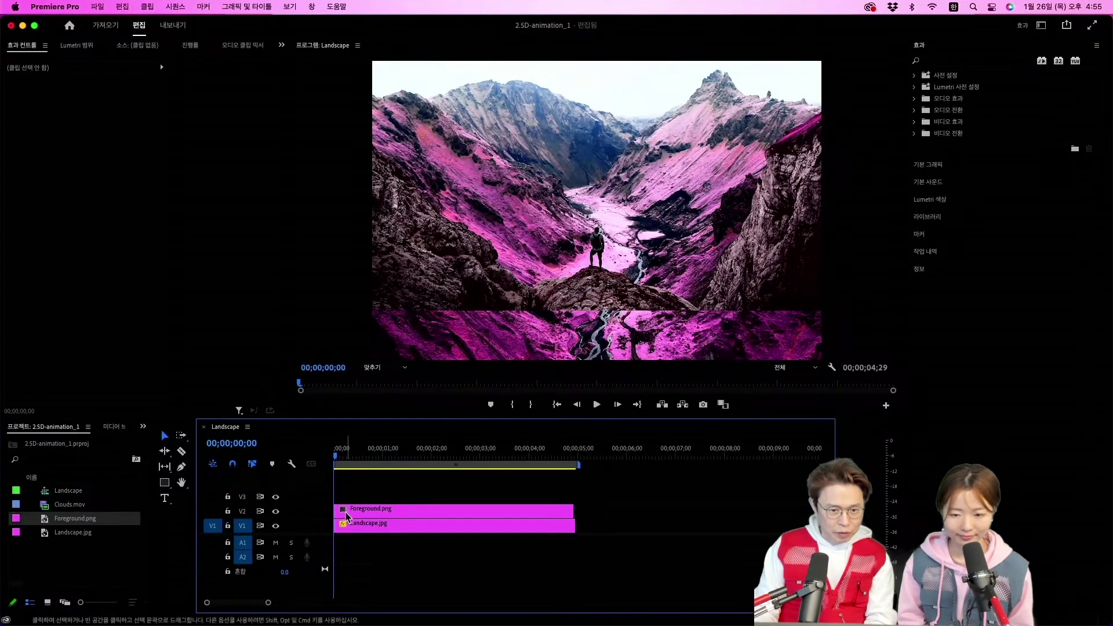
Set the foreground clip's position to 960, 500.5 and its scale to 213
left_click(387, 512)
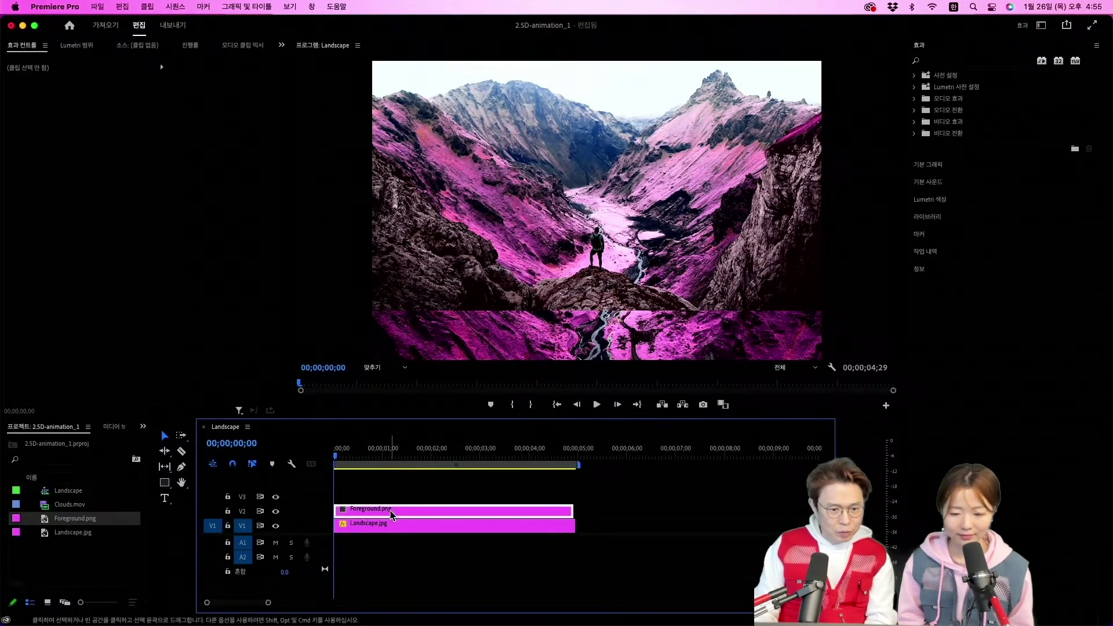
left_click_drag(120, 105, 192, 105)
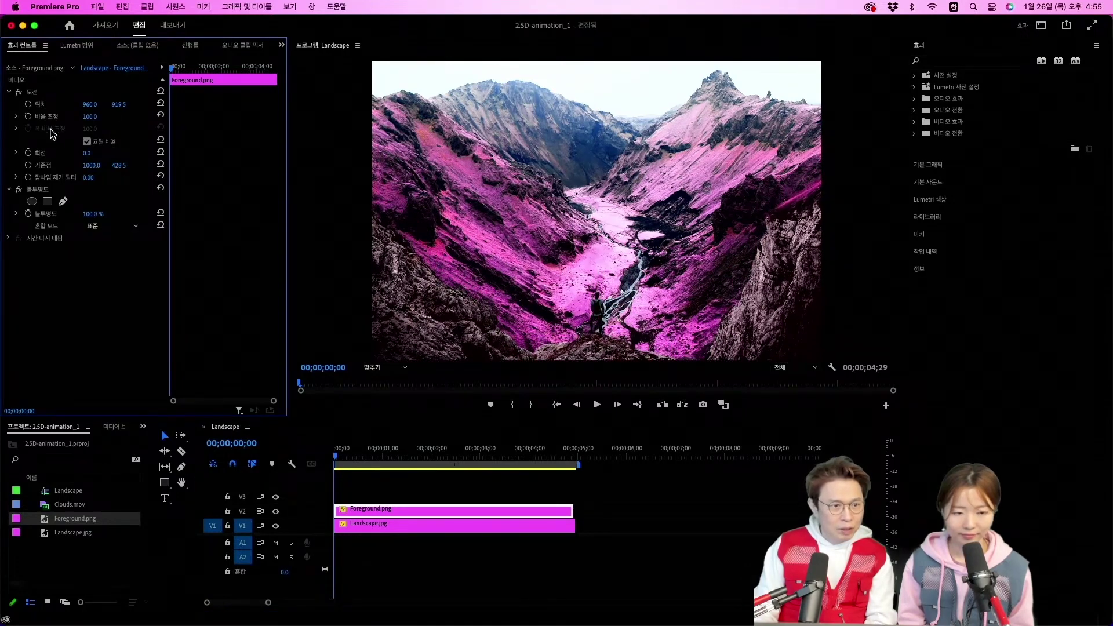
mouse_move(87, 117)
left_mouse_down()
mouse_move(158, 116)
mouse_move(58, 105)
left_mouse_up()
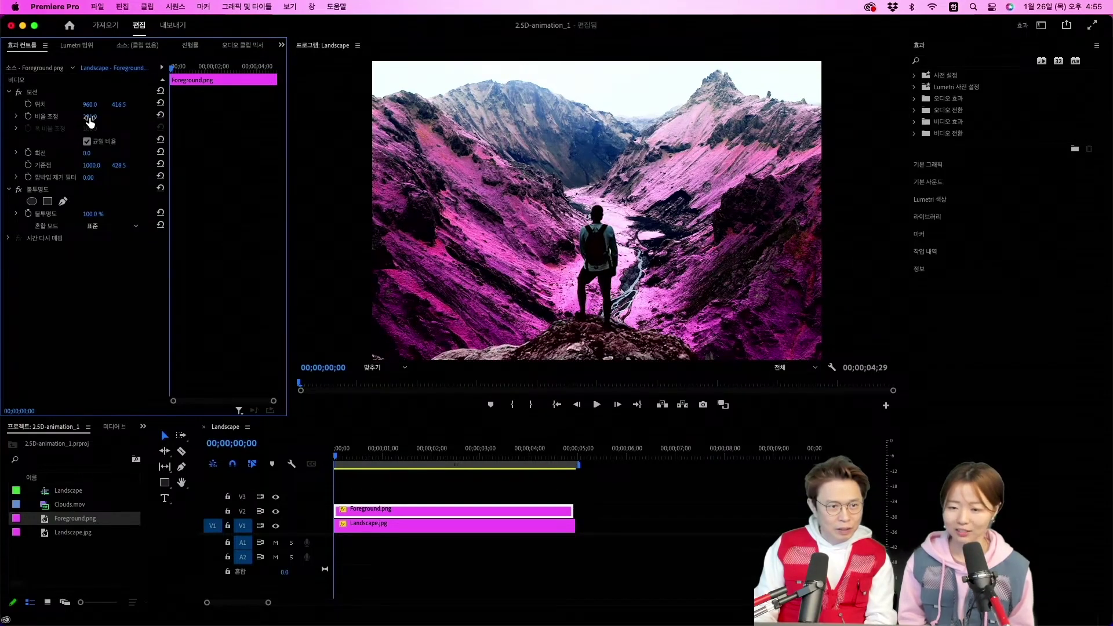
left_click_drag(90, 116, 50, 117)
left_click_drag(118, 104, 148, 104)
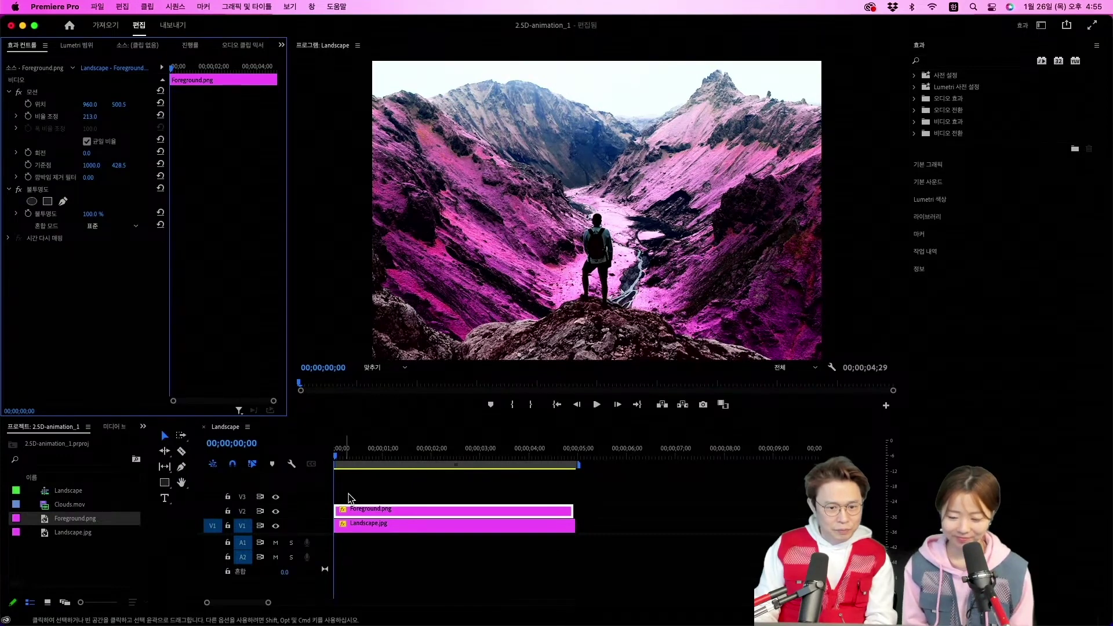
Scale Landscape.jpg to 209 and add its opening Scale keyframe
left_click(398, 532)
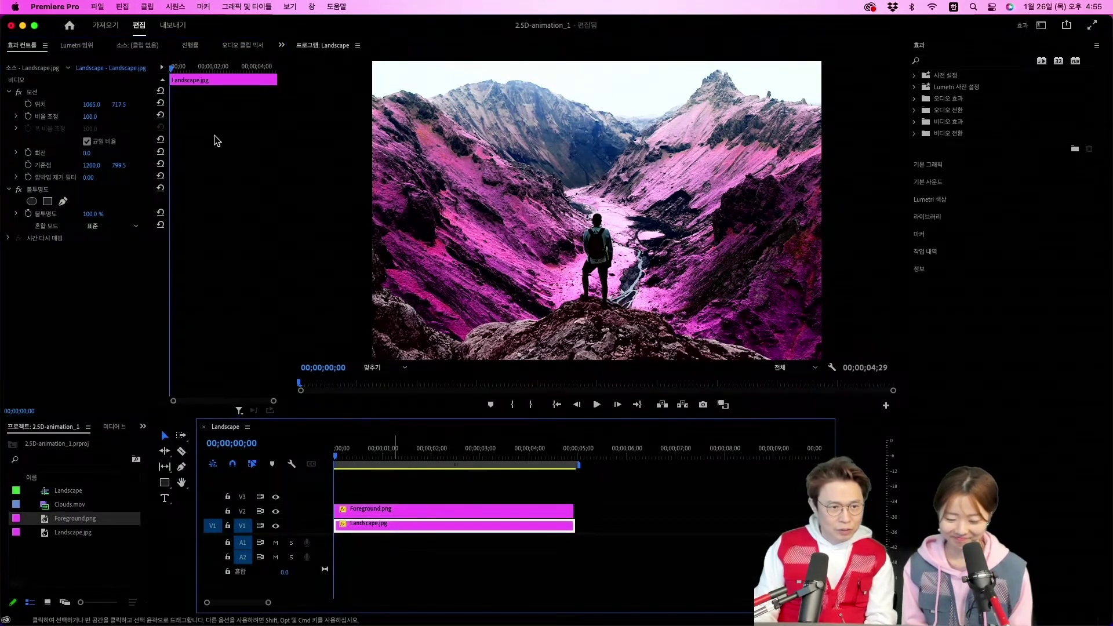
mouse_move(88, 119)
left_mouse_down()
mouse_move(192, 119)
mouse_move(151, 119)
left_mouse_up()
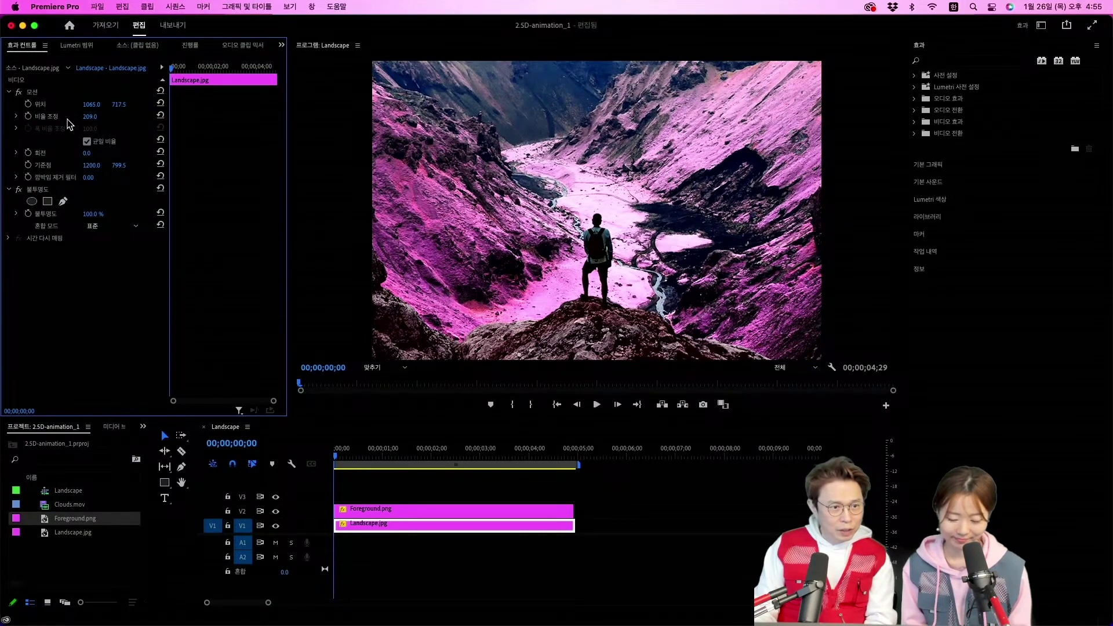
left_click(28, 116)
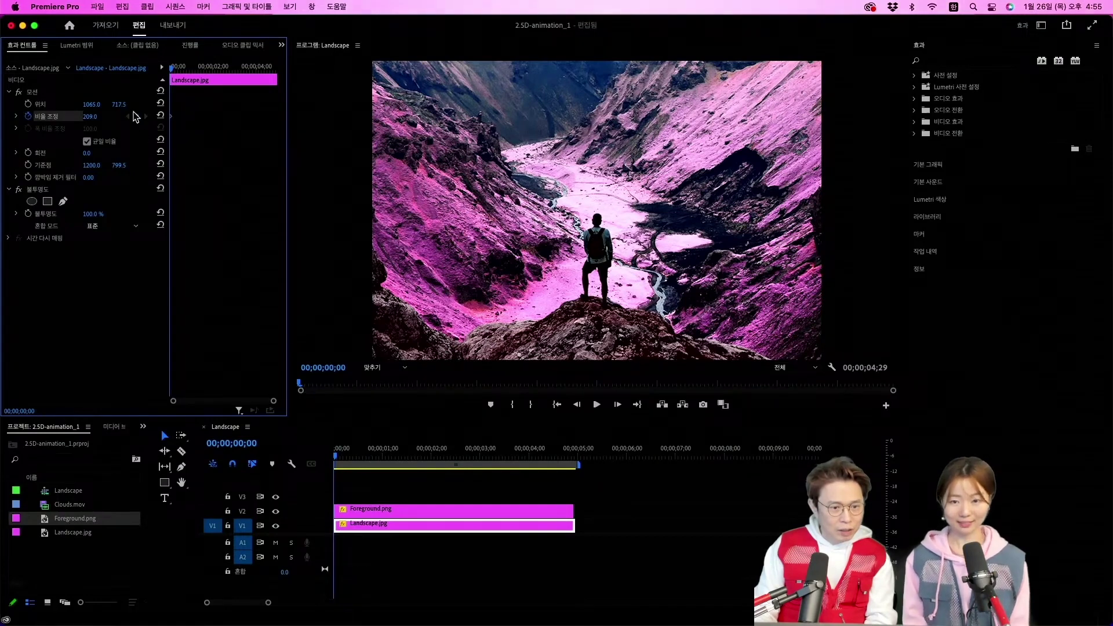
Add an opening Scale keyframe at 213 on Foreground.png, then move the playhead to about 4 seconds
left_click(366, 510)
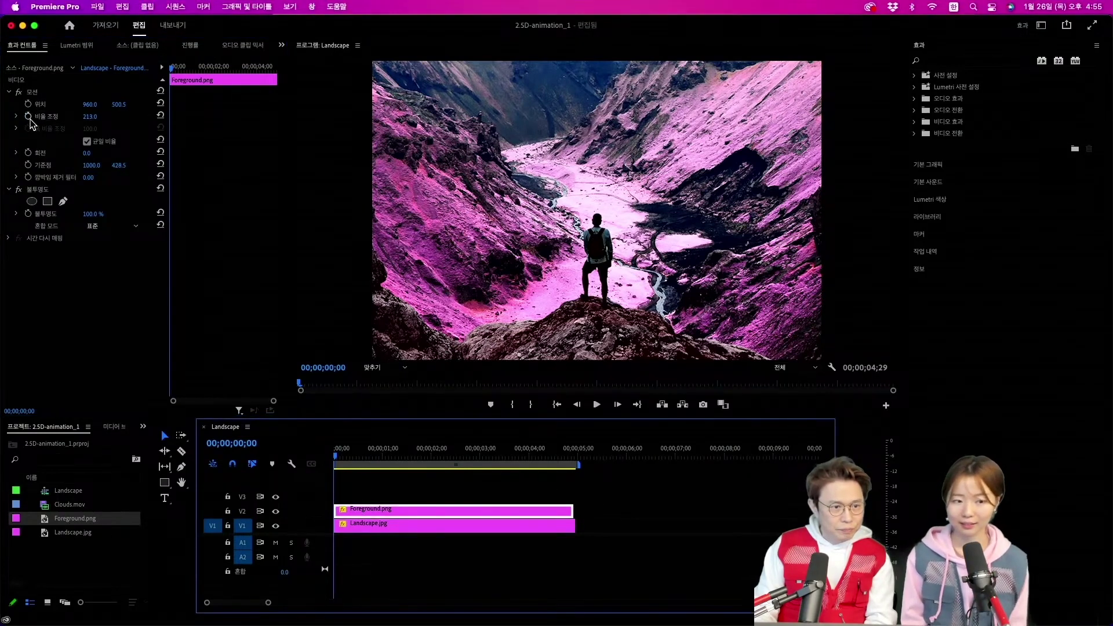
left_click(29, 117)
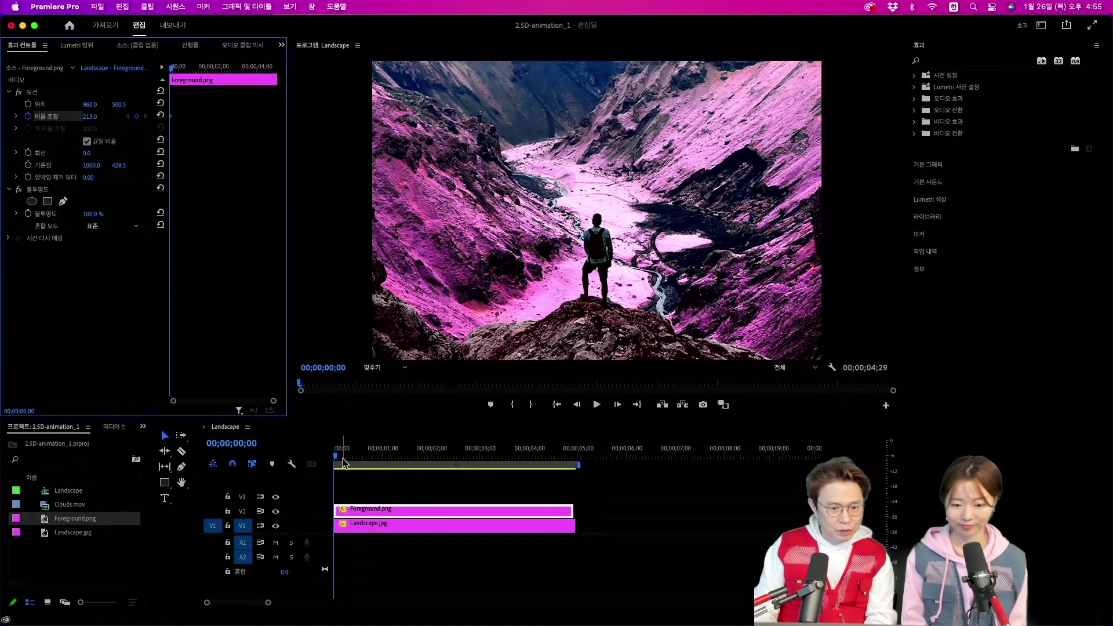
left_click_drag(336, 460, 542, 460)
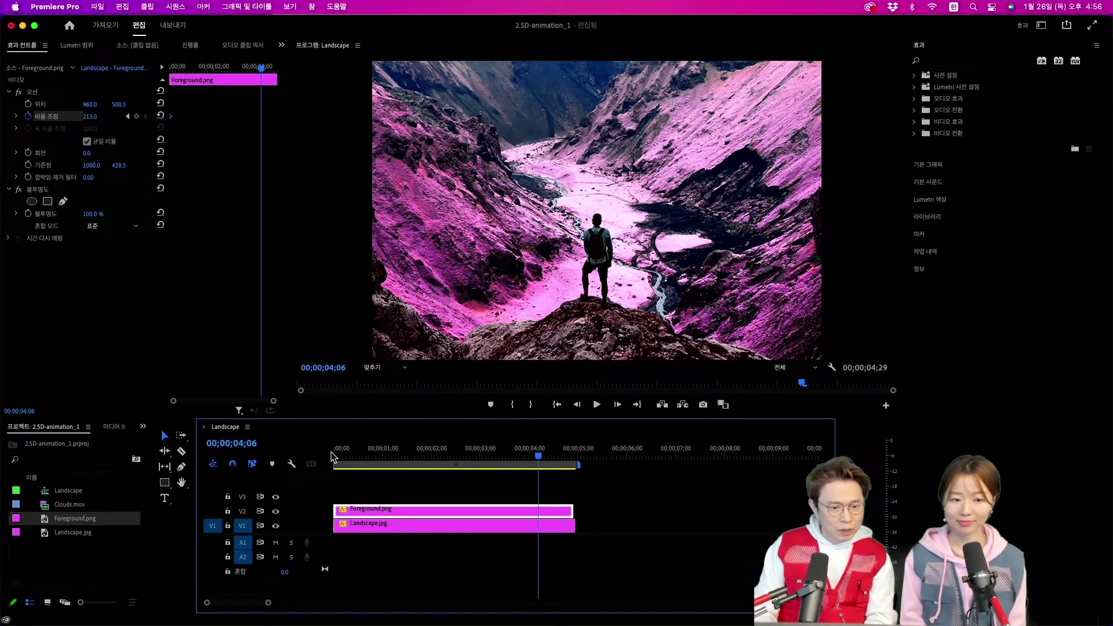
At 00;00;04;06, set Landscape.jpg scale to 107 and Foreground.png scale to 279
left_click(348, 525)
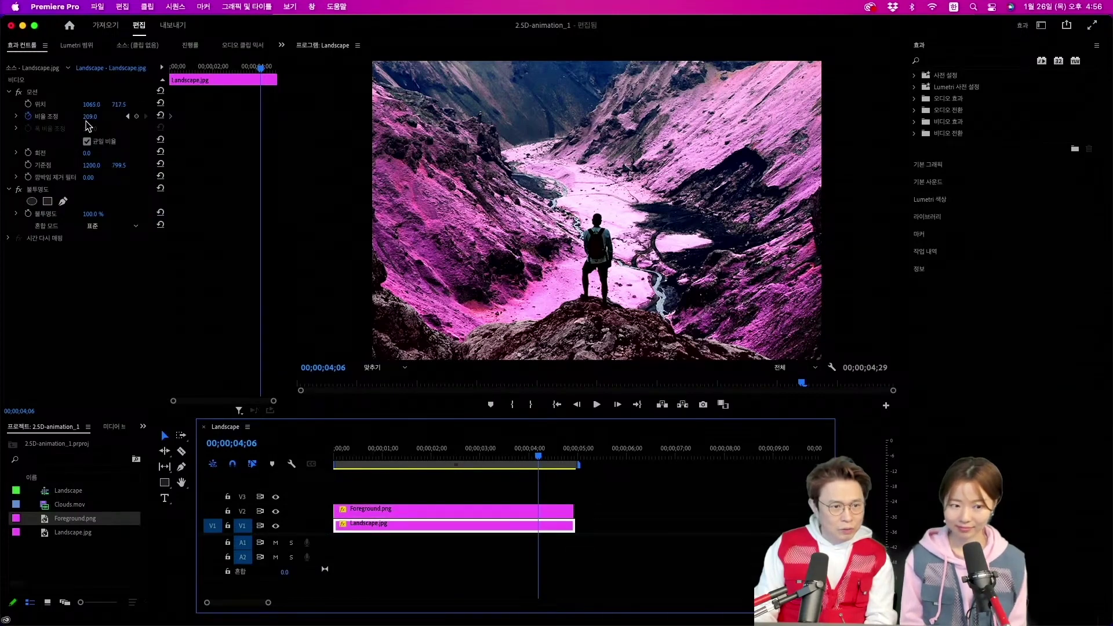
mouse_move(88, 118)
left_mouse_down()
mouse_move(68, 117)
mouse_move(92, 118)
left_mouse_up()
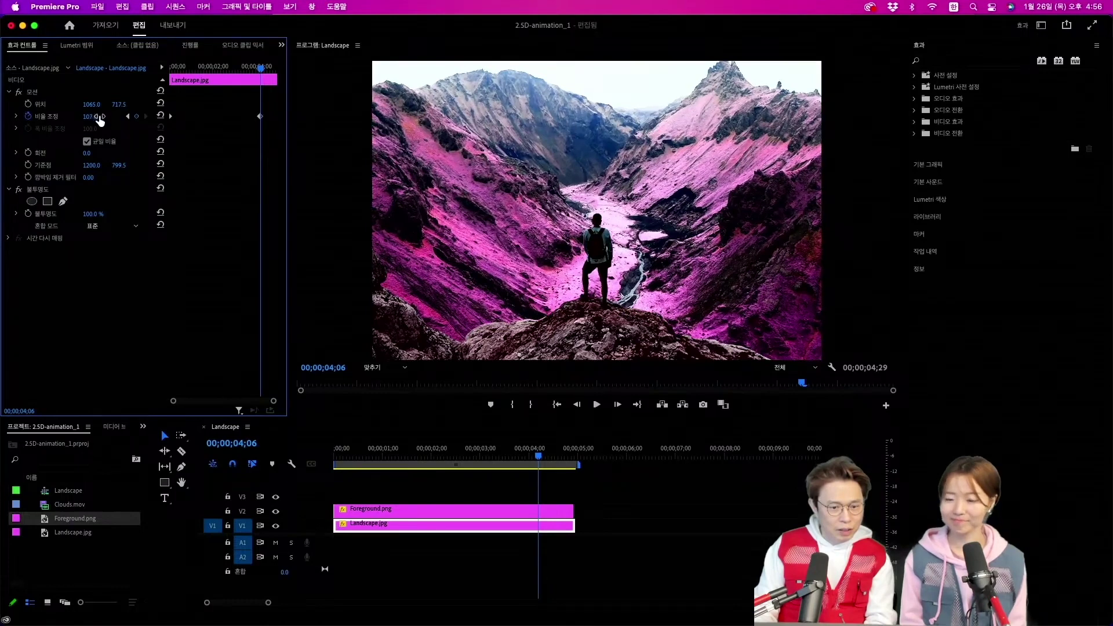
left_click(387, 512)
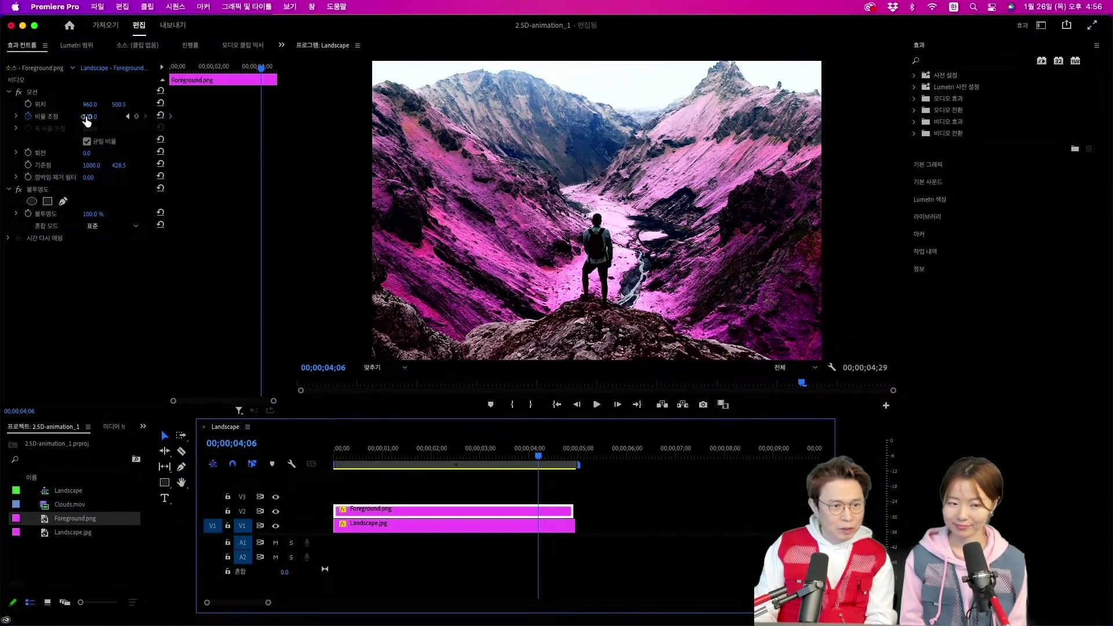
mouse_move(86, 117)
left_mouse_down()
mouse_move(152, 117)
mouse_move(92, 116)
left_mouse_up()
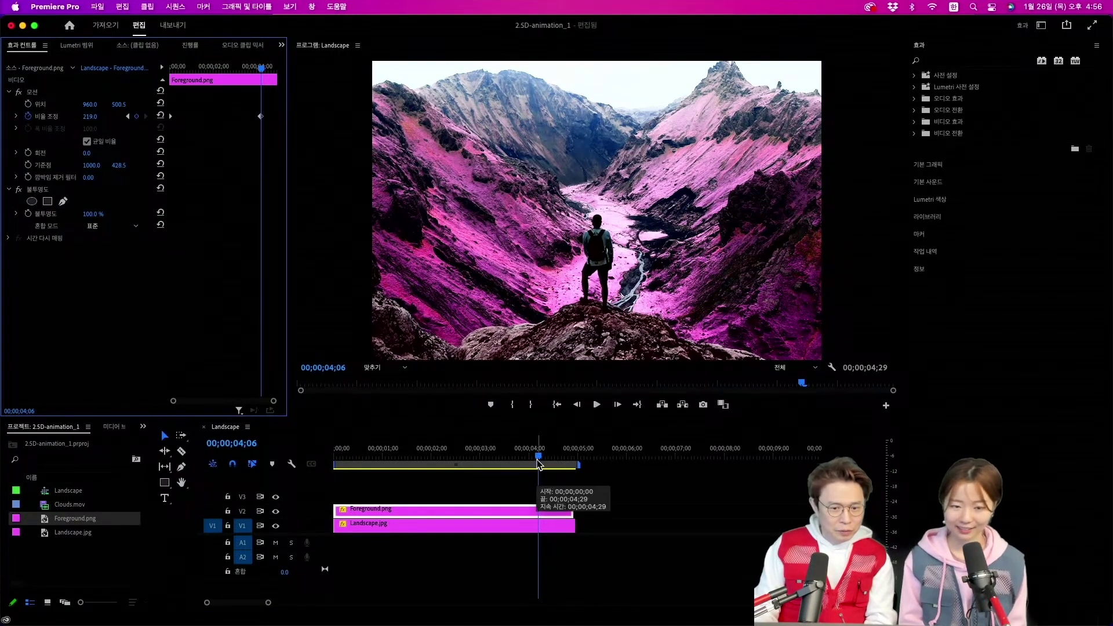
Preview the interpolated zoom, check the foreground's end keyframe, and return to 00;00
mouse_move(531, 455)
left_mouse_down()
mouse_move(408, 458)
mouse_move(509, 440)
mouse_move(394, 434)
mouse_move(458, 436)
left_mouse_up()
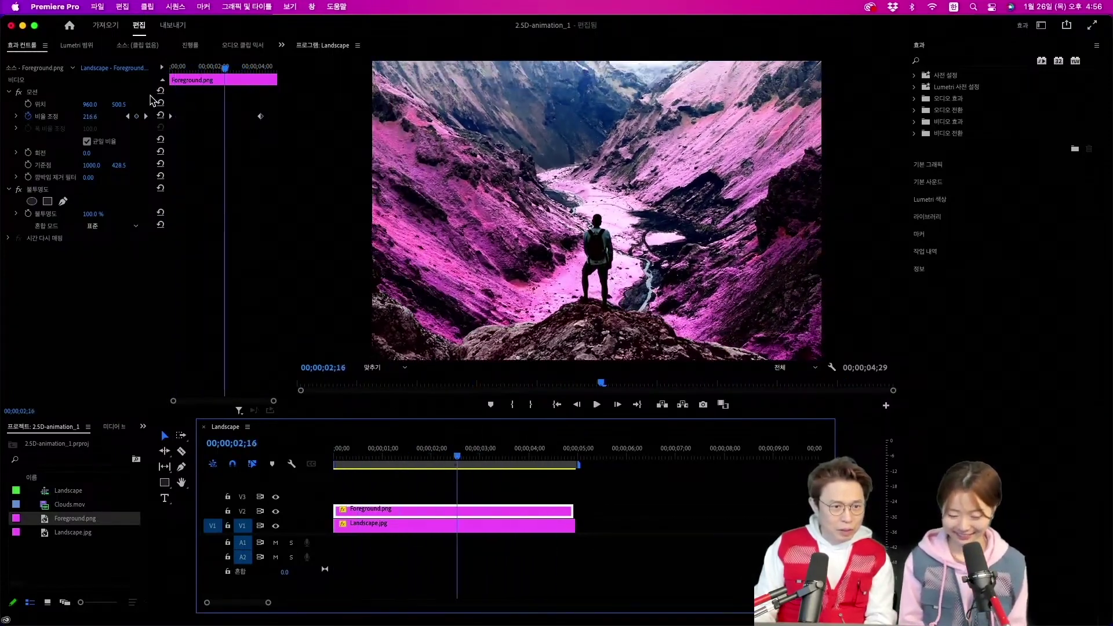
left_click(146, 116)
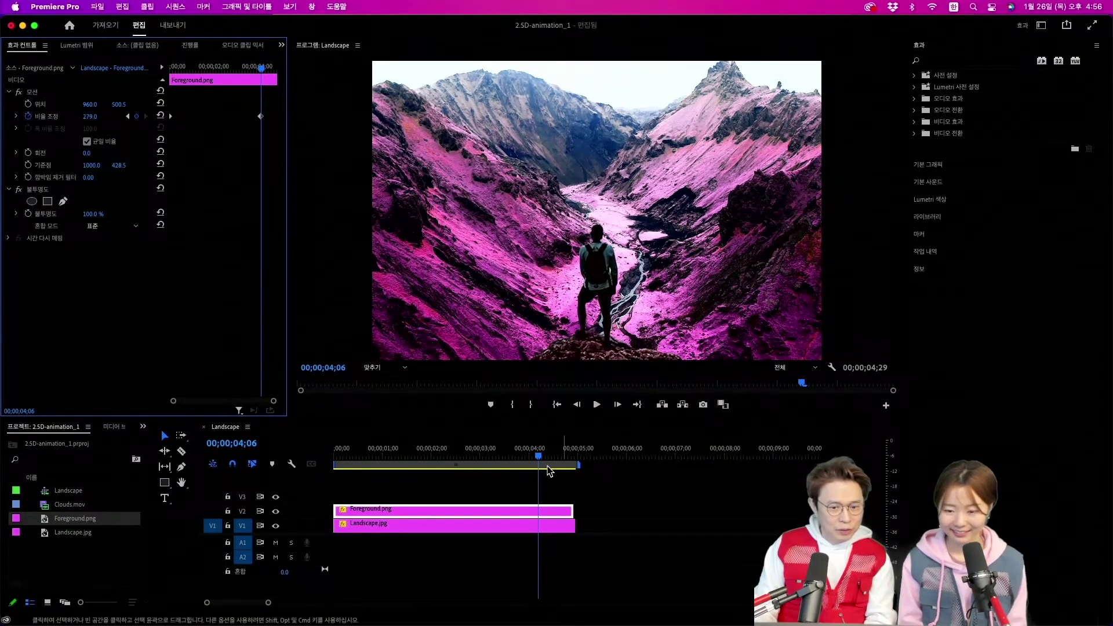
left_click_drag(539, 458, 285, 436)
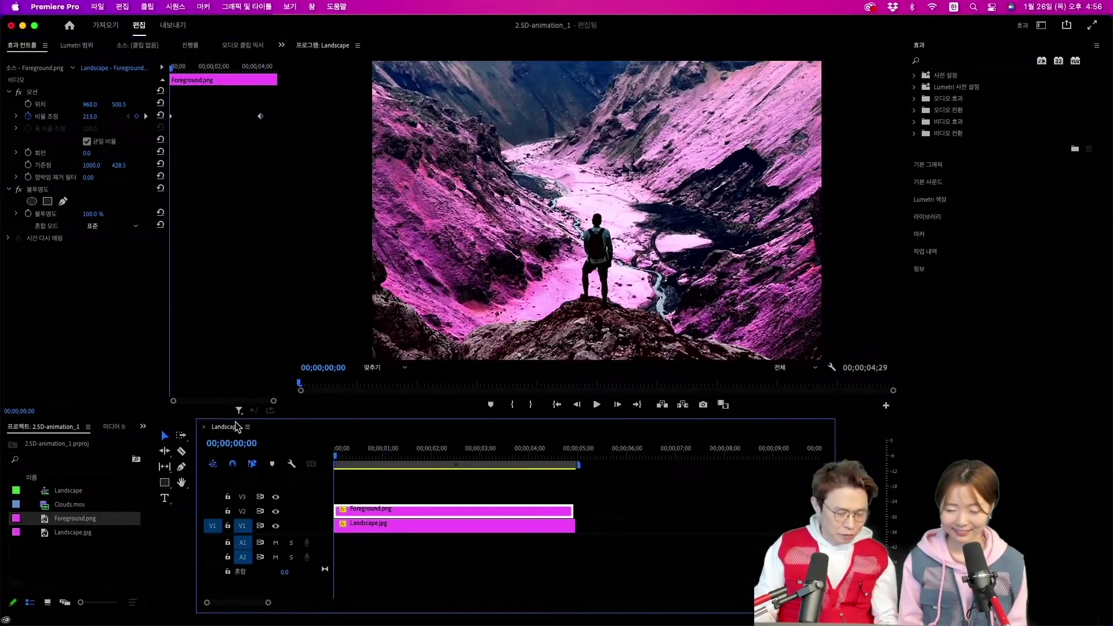
key("space")
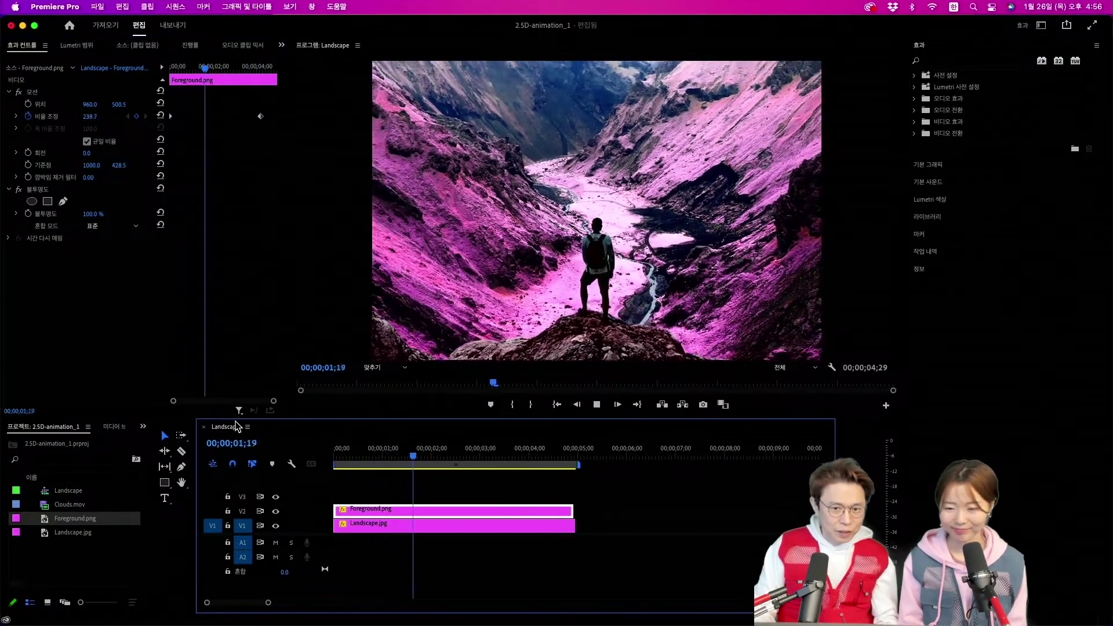
key("space")
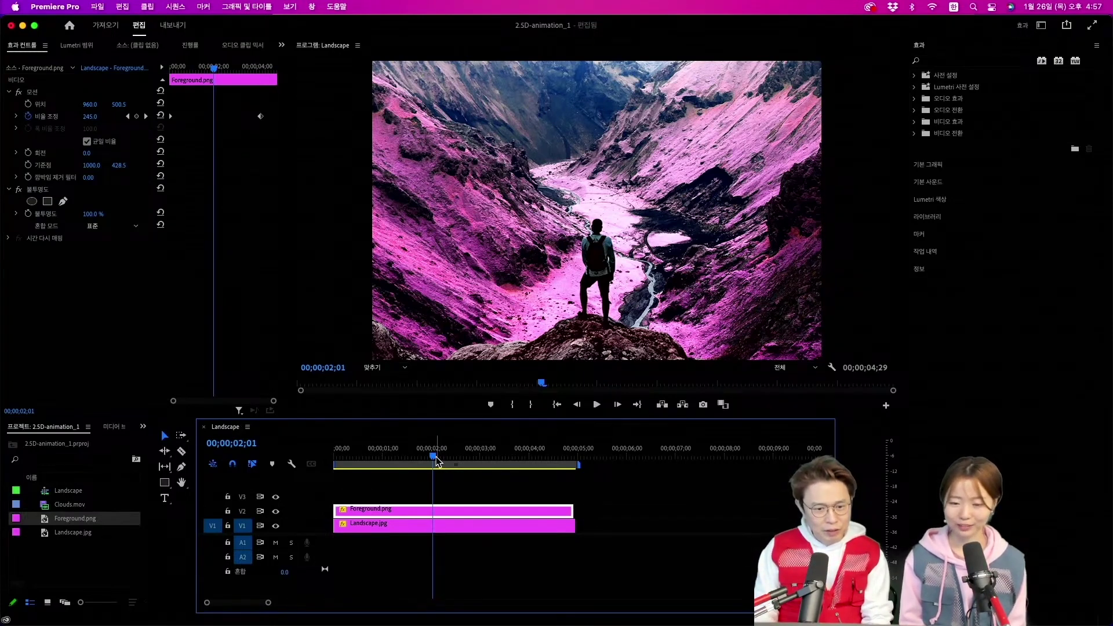
mouse_move(437, 461)
left_mouse_down()
mouse_move(323, 460)
mouse_move(555, 442)
mouse_move(415, 456)
left_mouse_up()
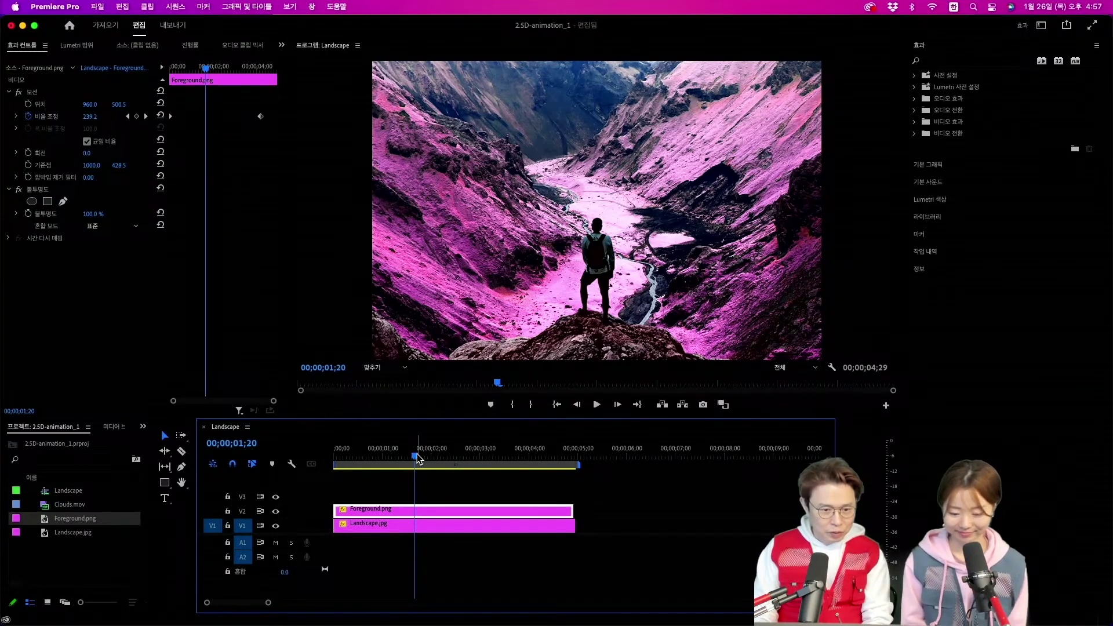
left_click_drag(416, 455, 502, 455)
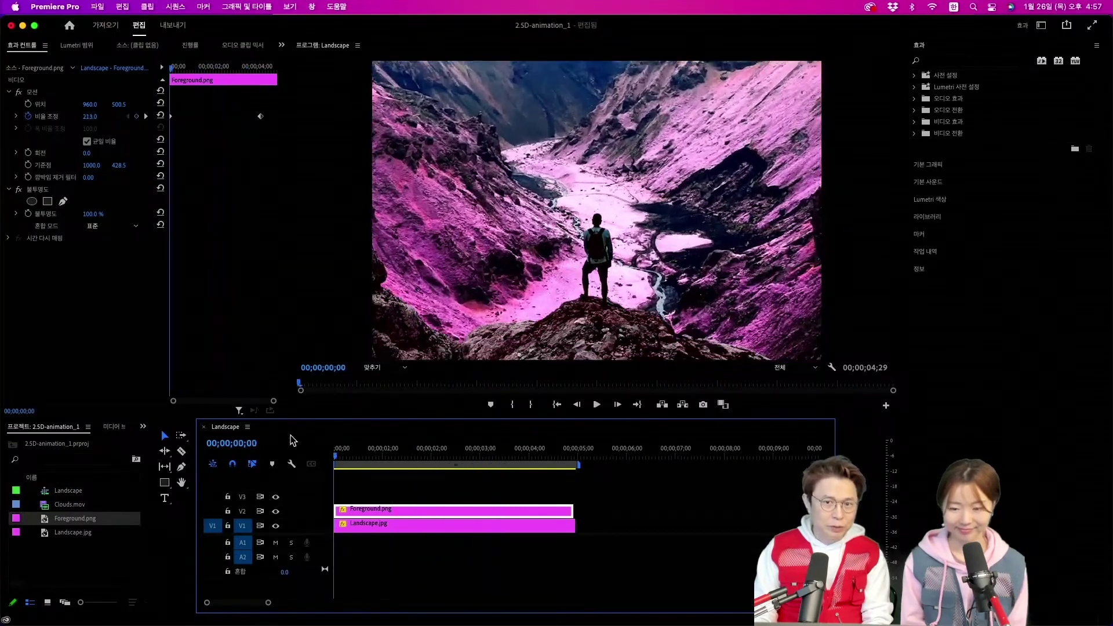
key("Home")
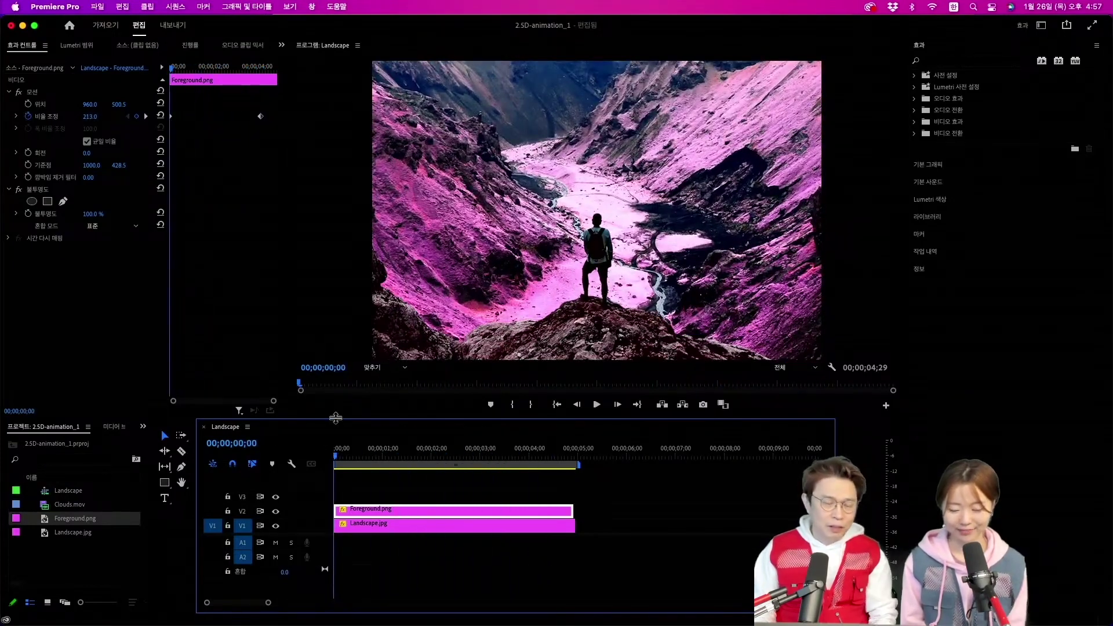